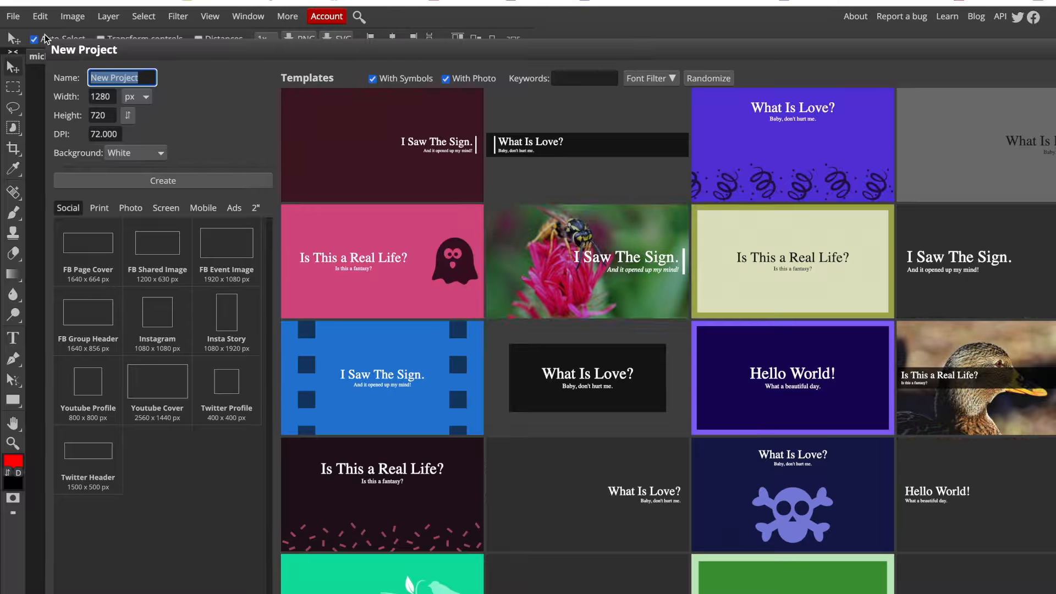
- Name the new project with the teacher's name followed by "Pop Art Project"
double_click(128, 77)
triple_click(129, 77)
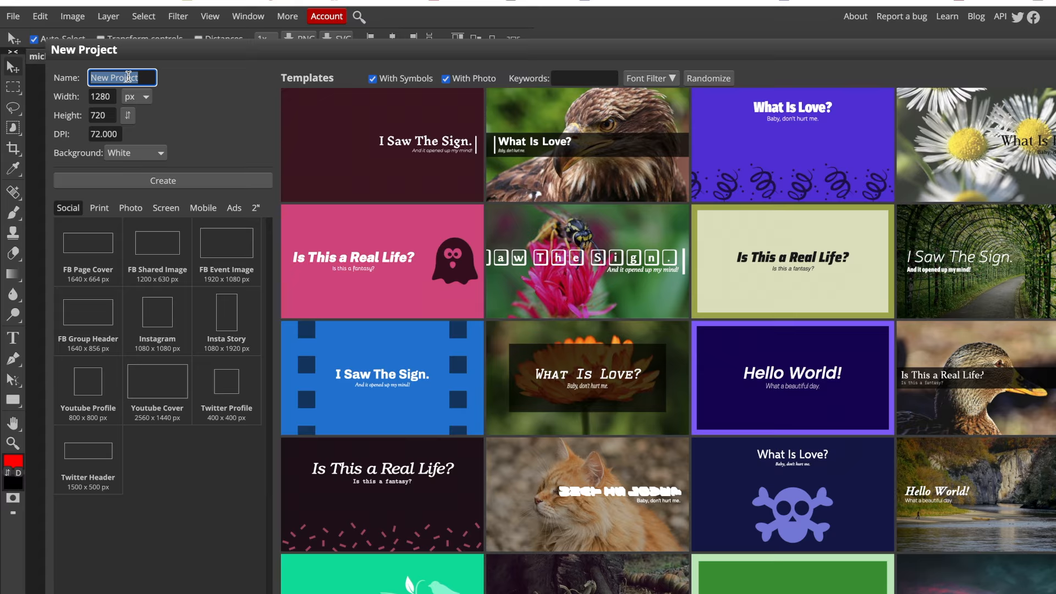
type("Mr. T")
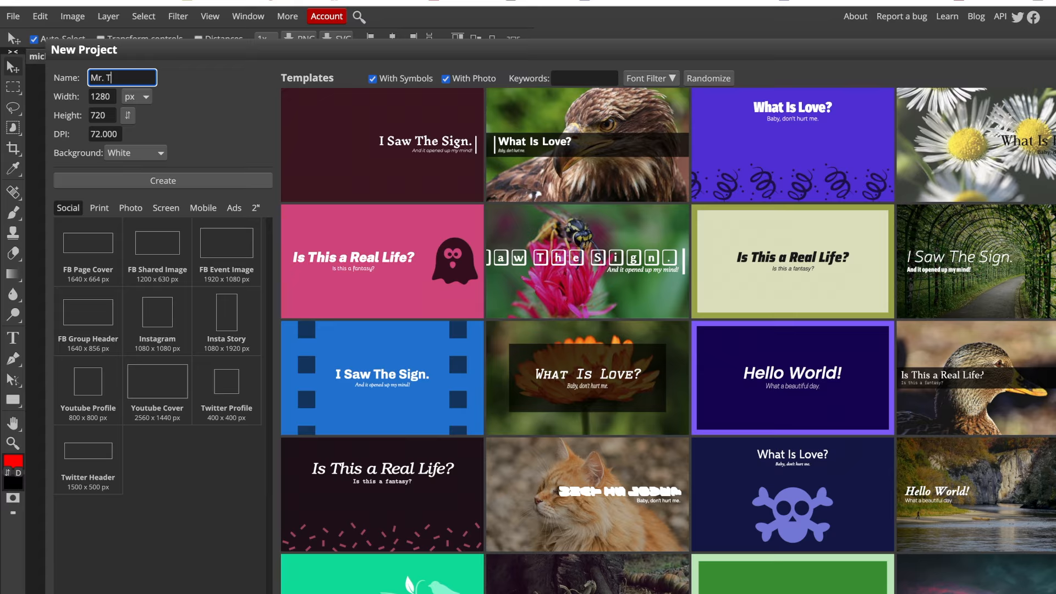
type("amang Pop Art Project")
- Create the project with a 4 by 5 inch canvas at 300 DPI and a white background
left_click(146, 98)
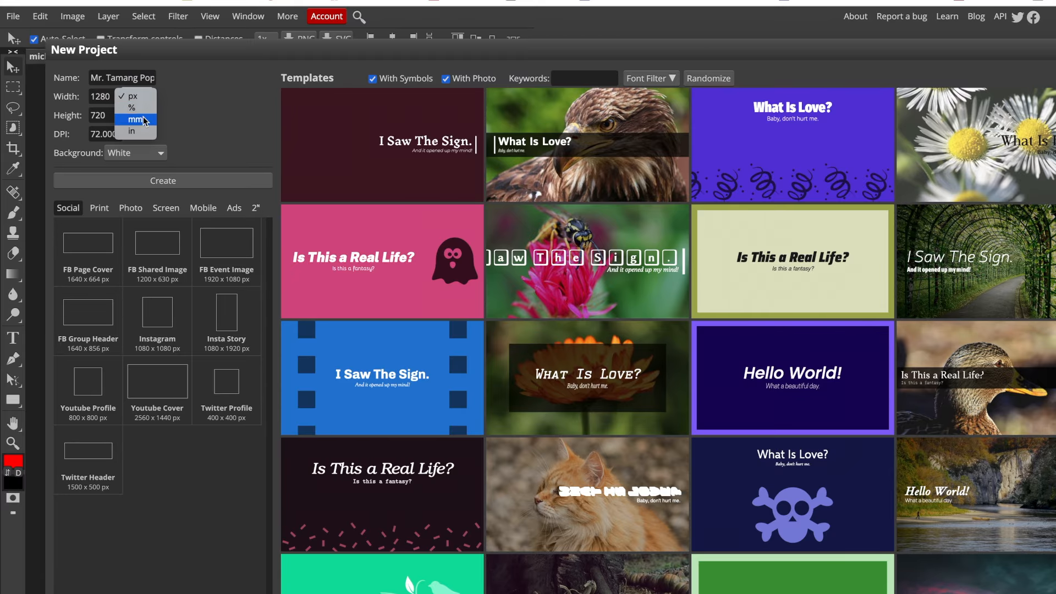
left_click(144, 135)
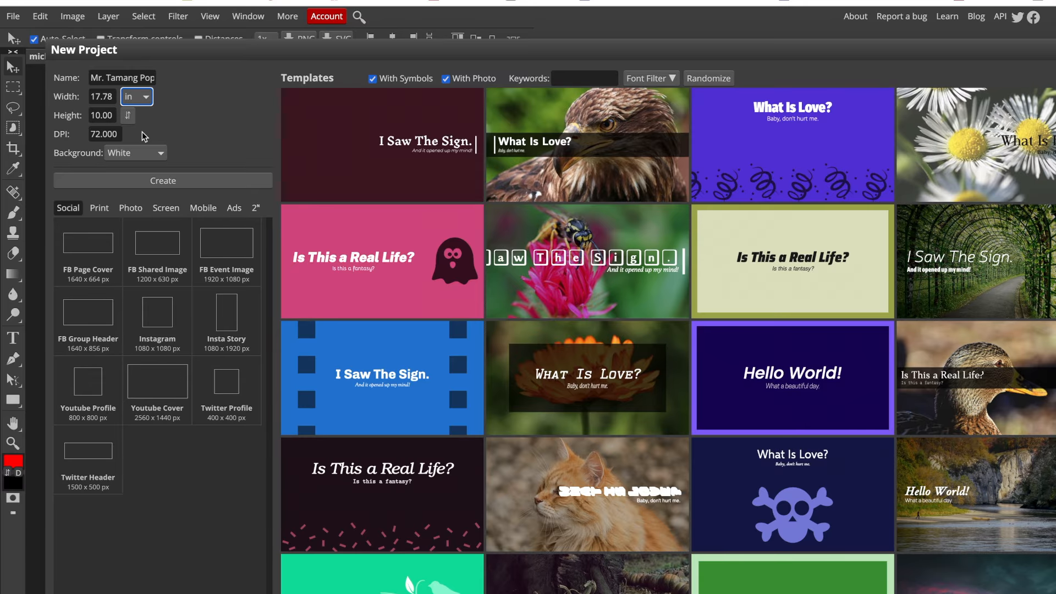
double_click(103, 99)
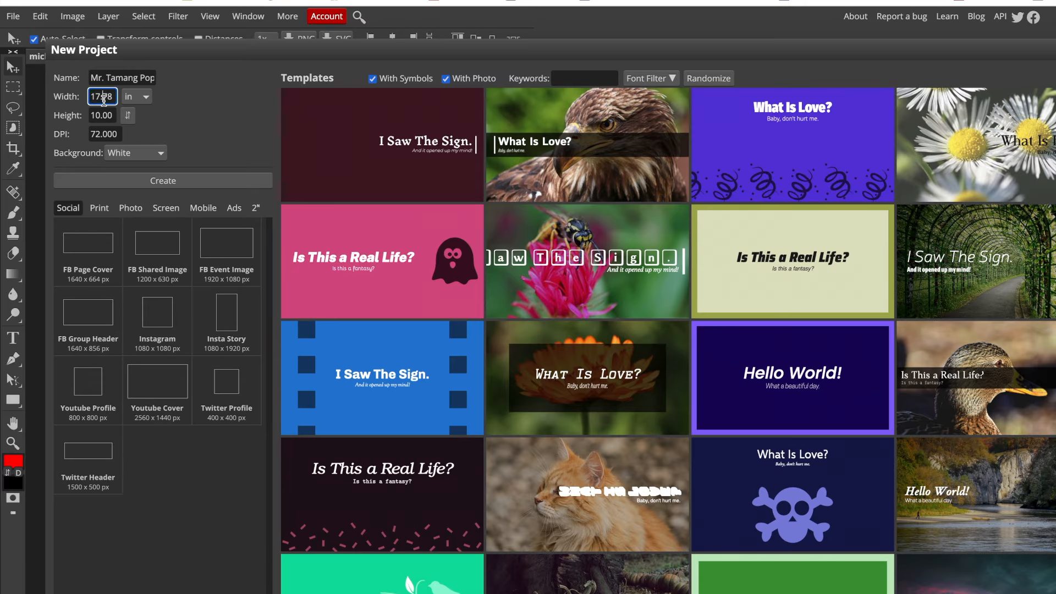
type("4")
double_click(105, 117)
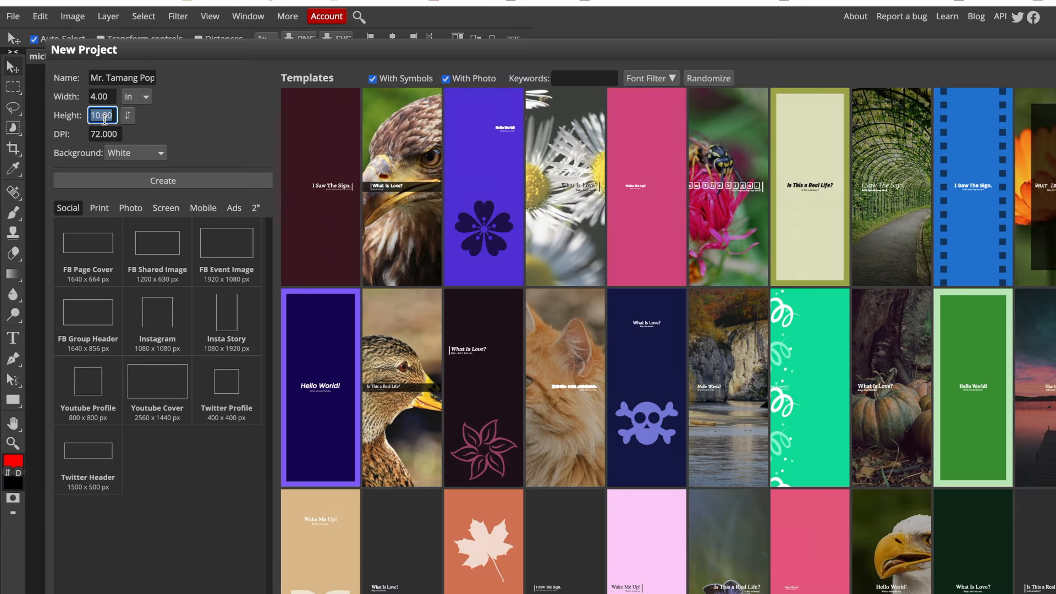
type("5")
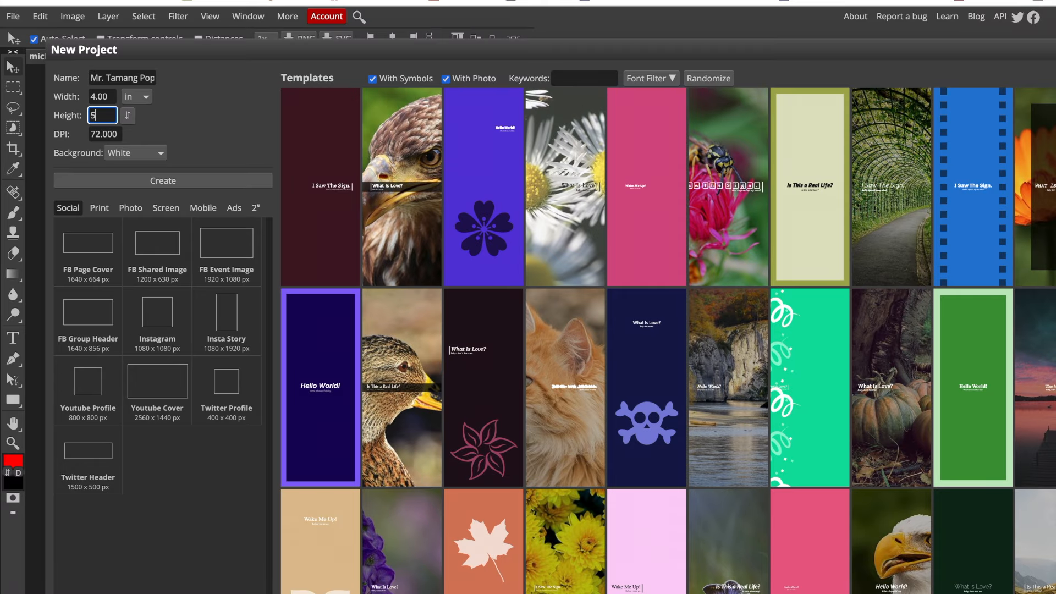
double_click(96, 135)
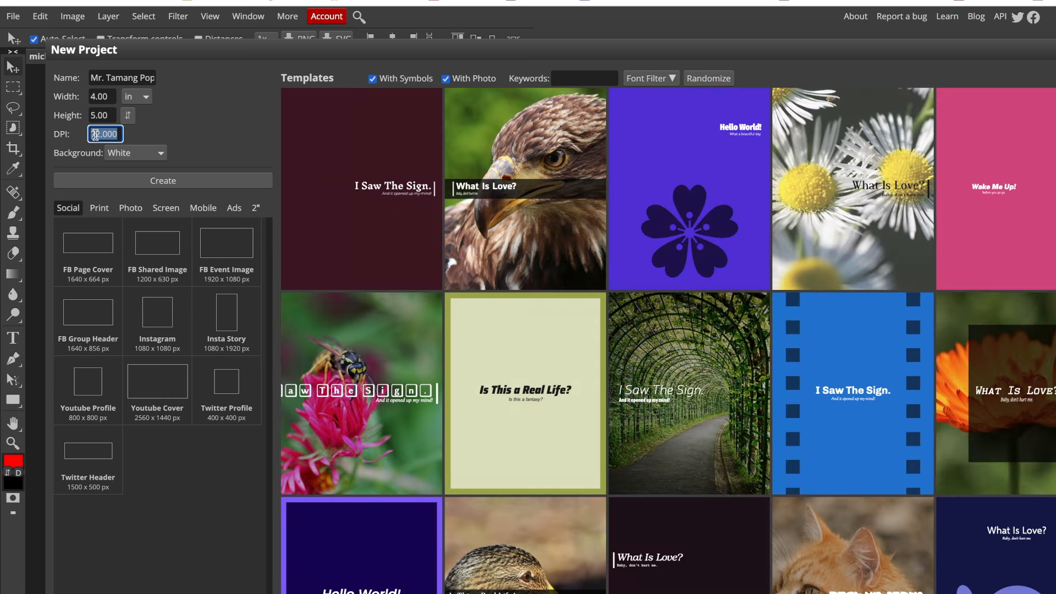
type("300")
left_click(106, 78)
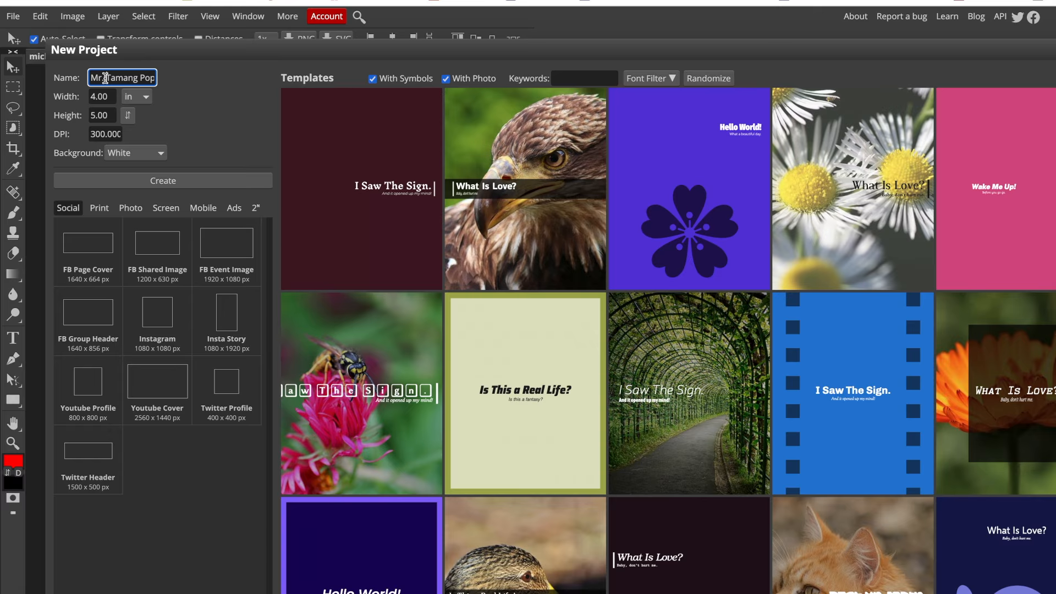
left_click(147, 99)
left_click(148, 101)
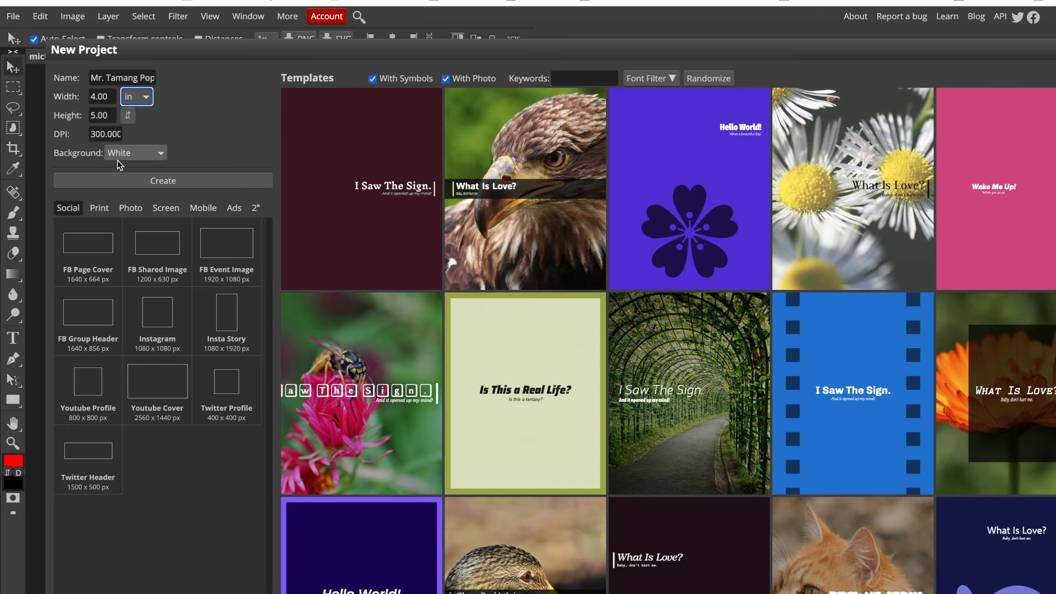
left_click(129, 177)
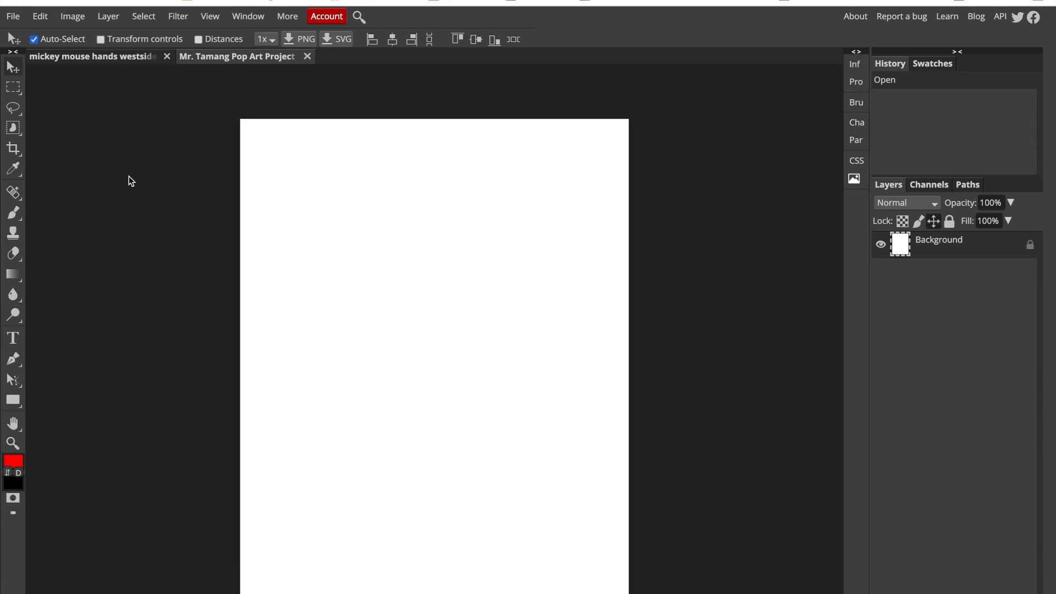
- Cut the entire cartoon hand image from its own document and paste it into the new Pop Art Project document
left_click(130, 57)
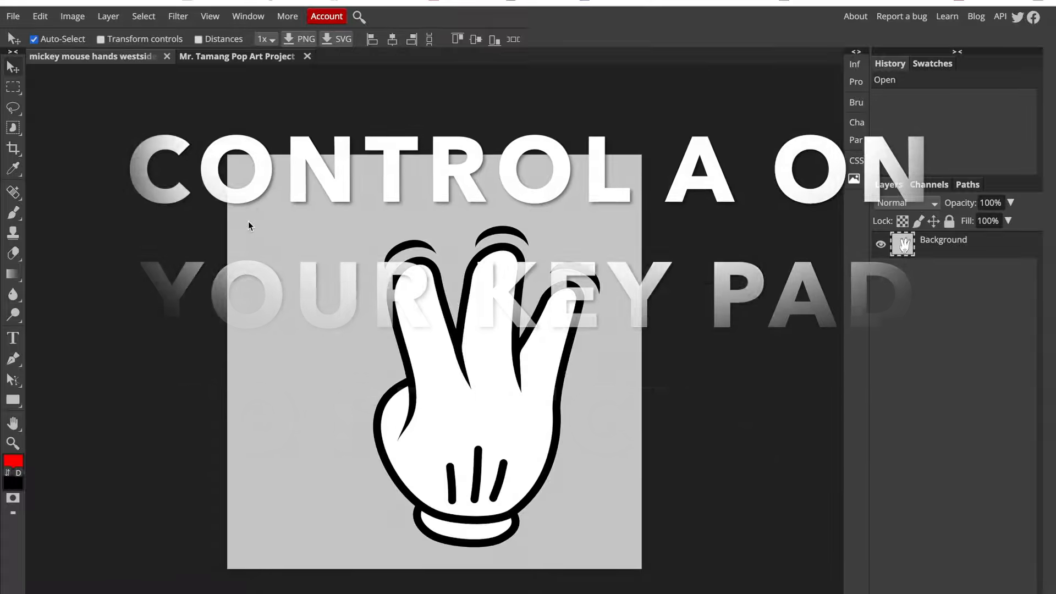
key("ctrl+a")
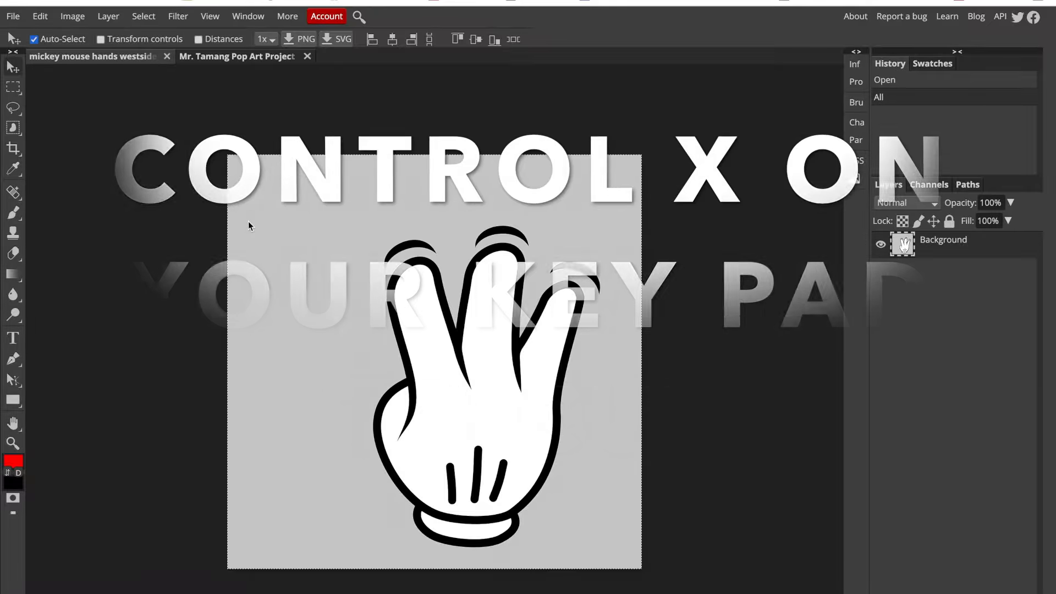
key("ctrl+x")
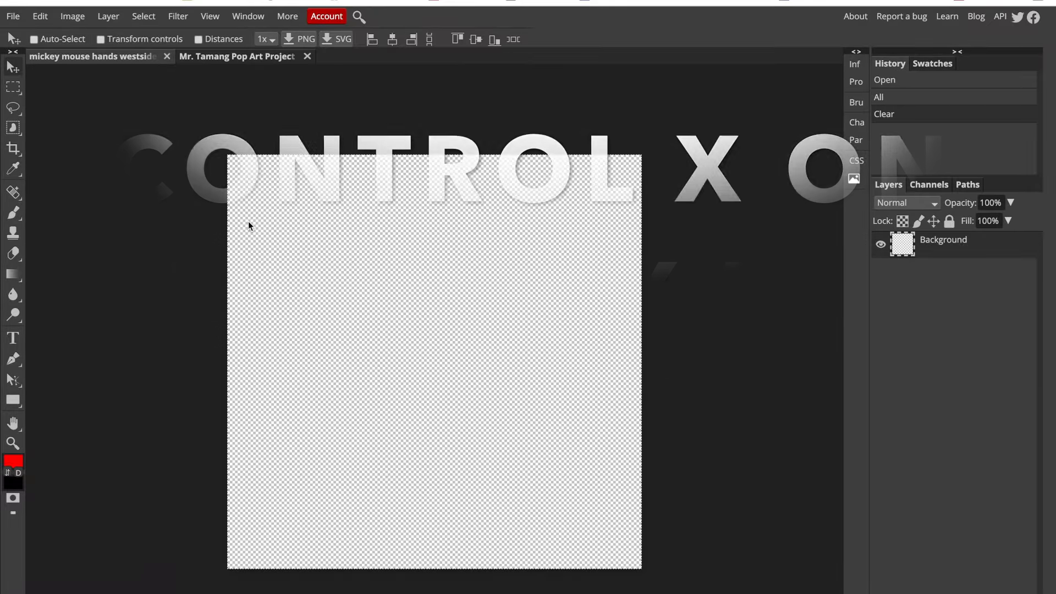
left_click(209, 55)
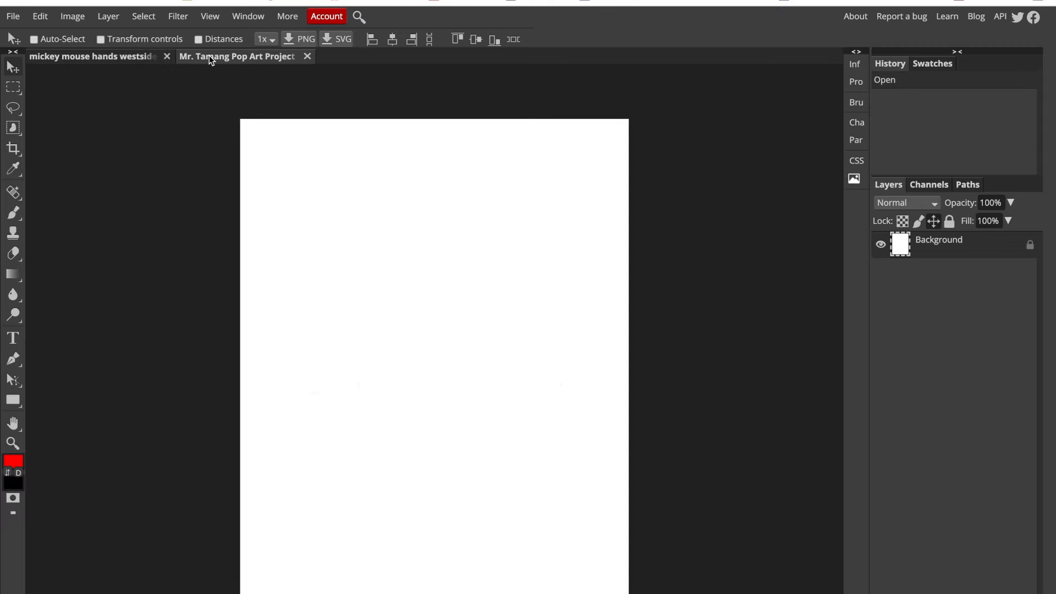
key("ctrl+v")
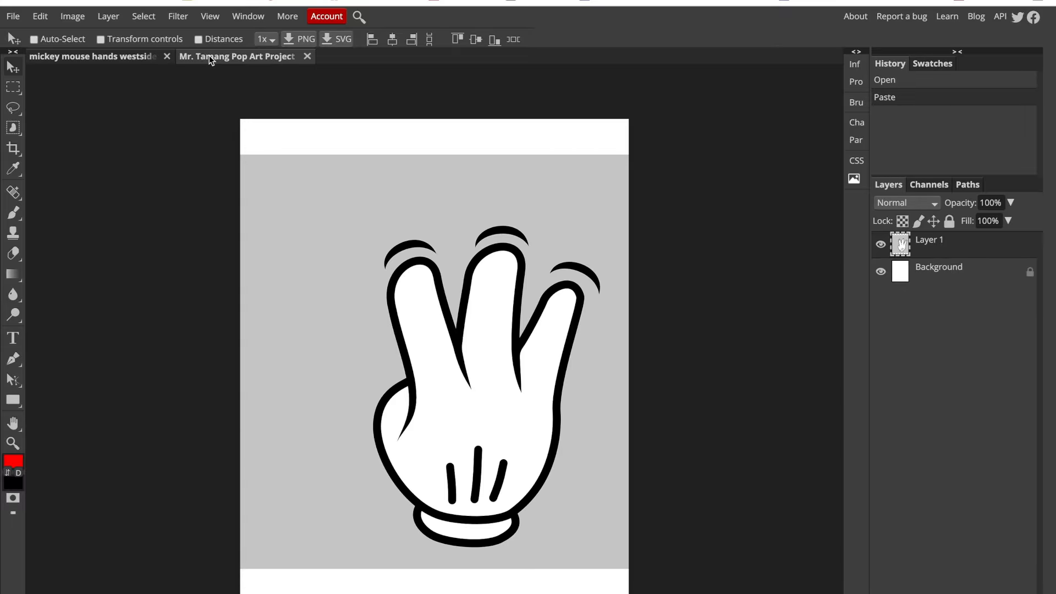
- Scale the pasted hand to about 142% with Free Transform and shift it slightly left and up on the canvas
left_click(41, 17)
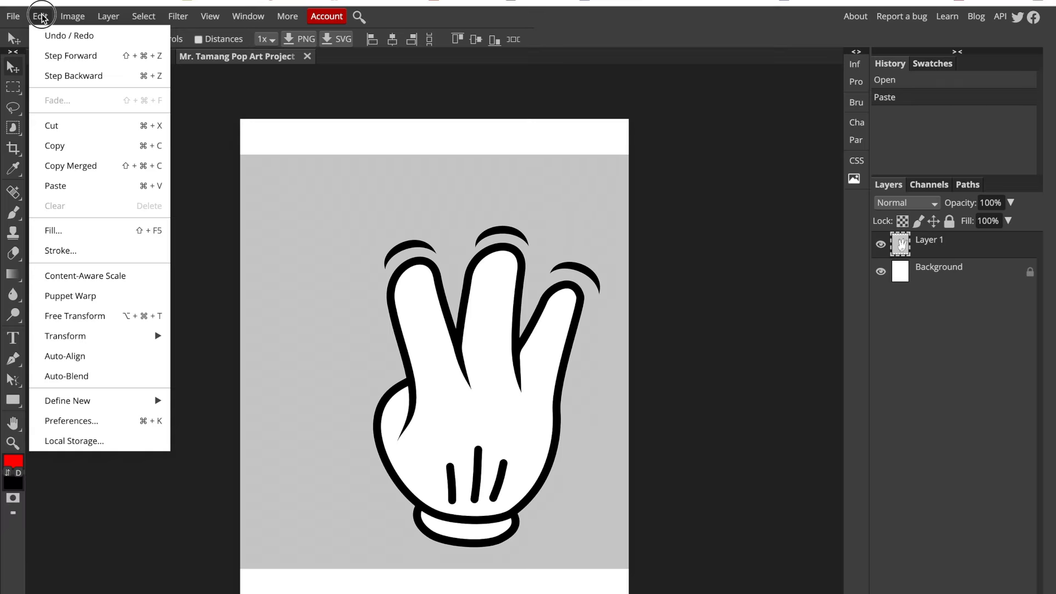
left_click(78, 322)
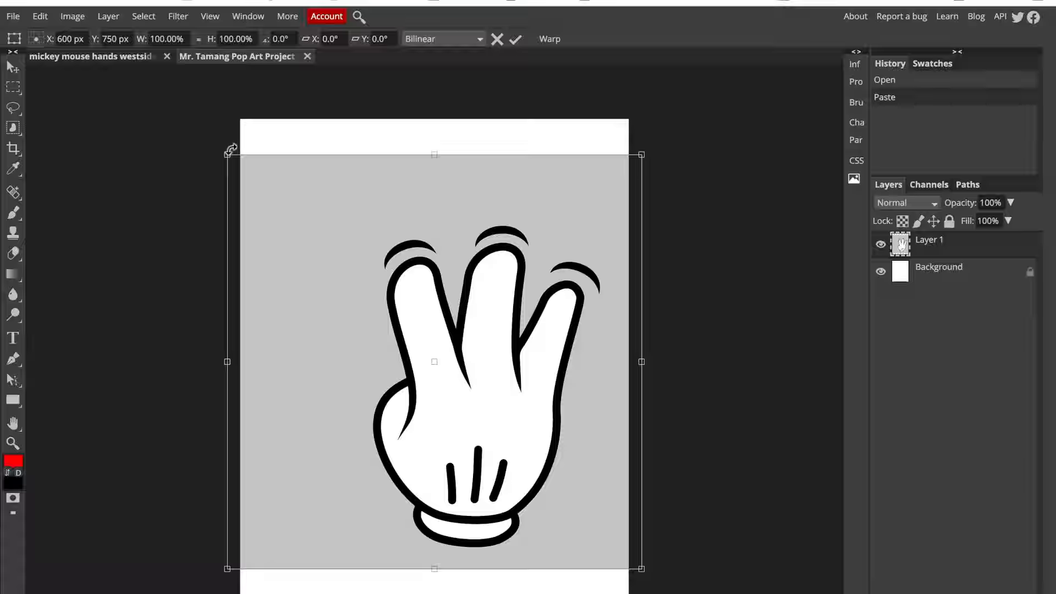
left_click_drag(226, 153, 116, 44)
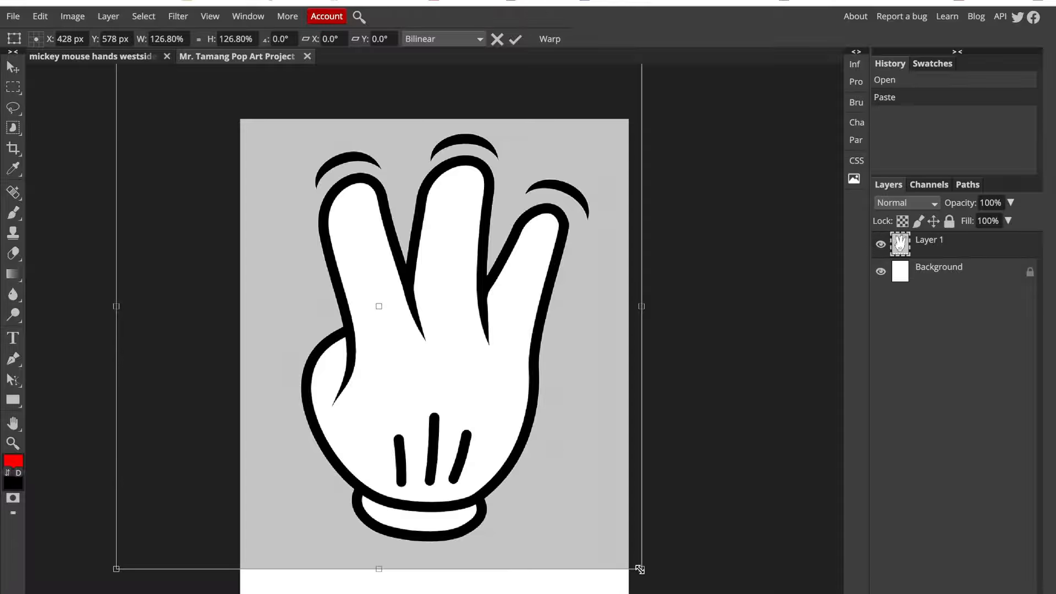
left_click_drag(641, 569, 706, 593)
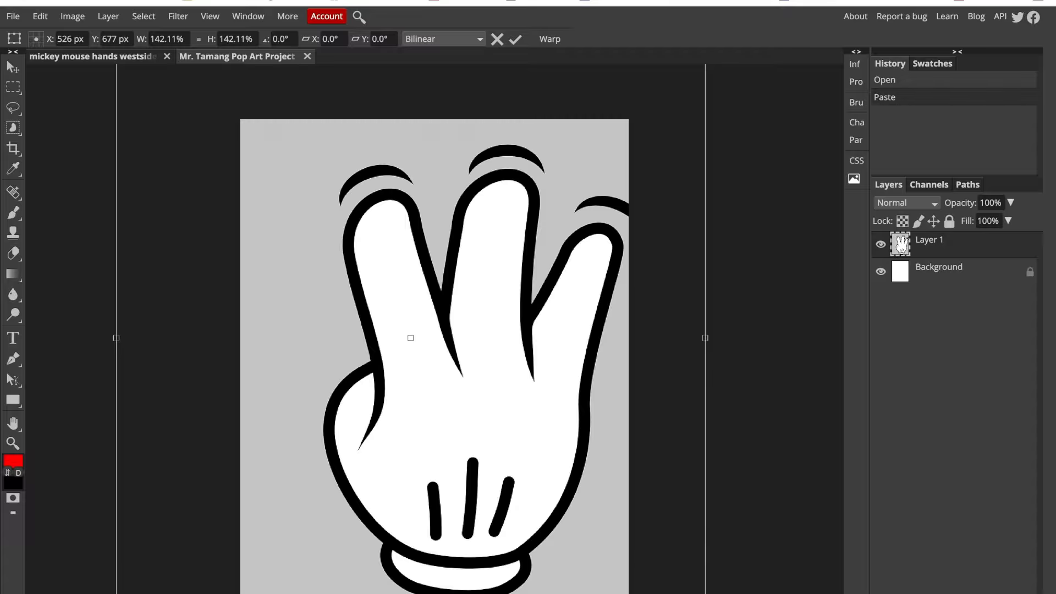
key("Return")
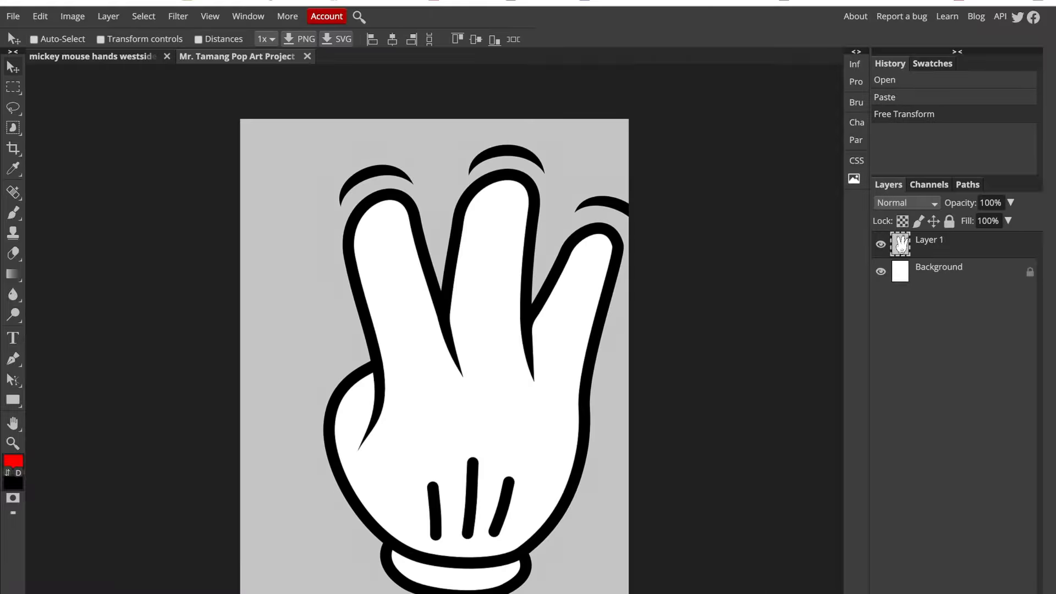
left_click_drag(483, 392, 448, 384)
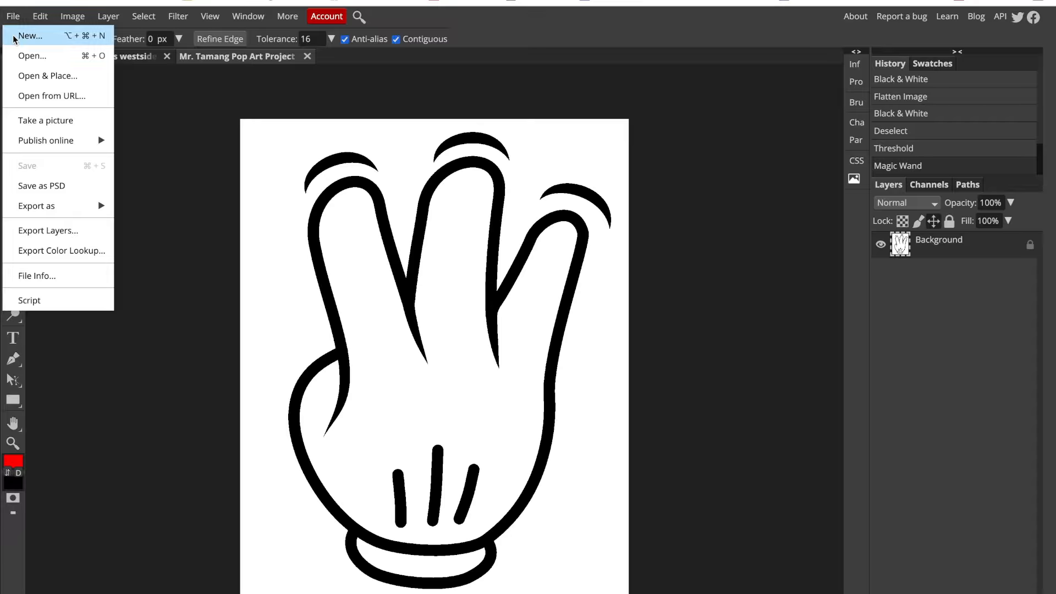
- Create a second project 8 inches wide and 11 inches high at 300 DPI with a white background
left_click(15, 37)
double_click(92, 99)
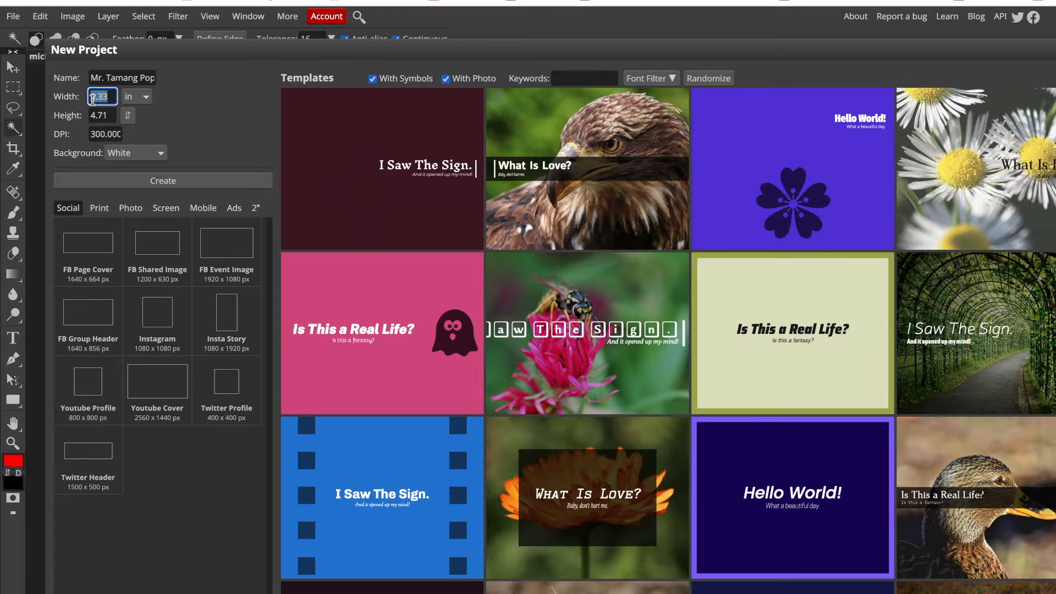
type("8")
double_click(93, 115)
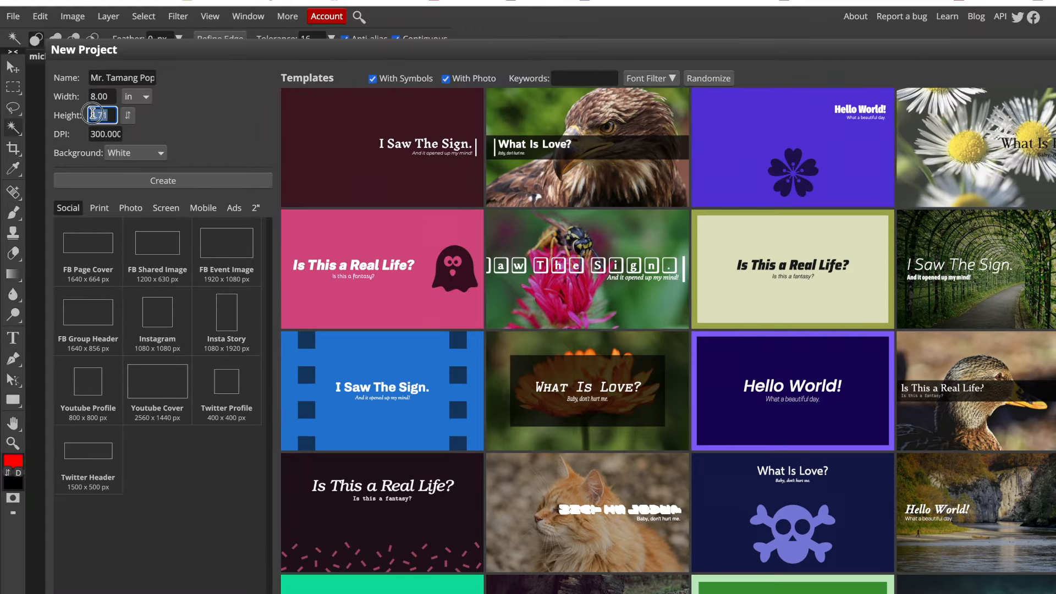
type("1")
type("1")
left_click(154, 181)
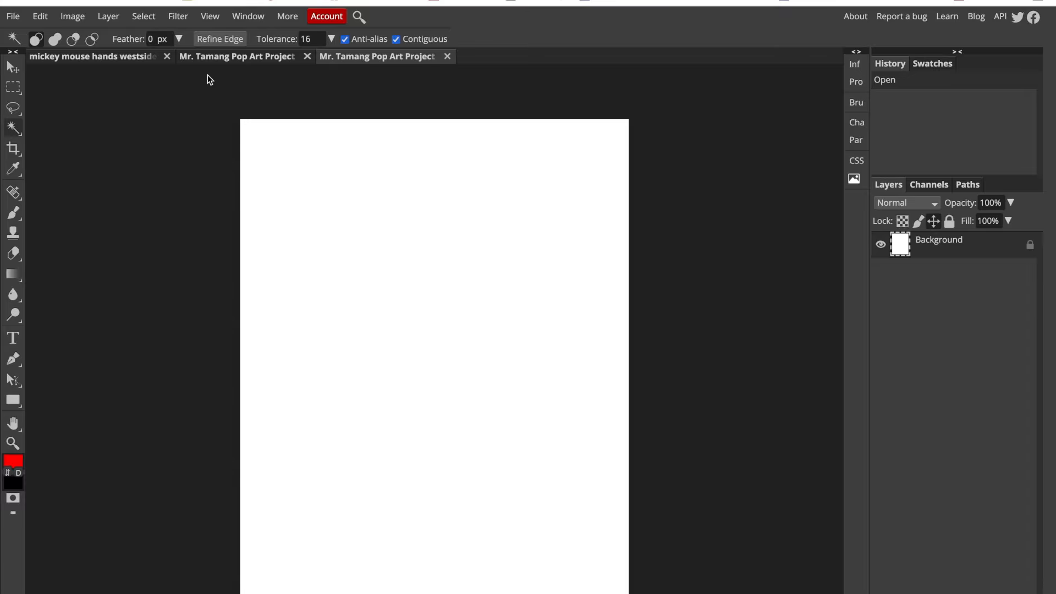
- Cut the entire black-and-white hand from the first Pop Art Project document and paste it into the 8 by 11 inch one
left_click(215, 58)
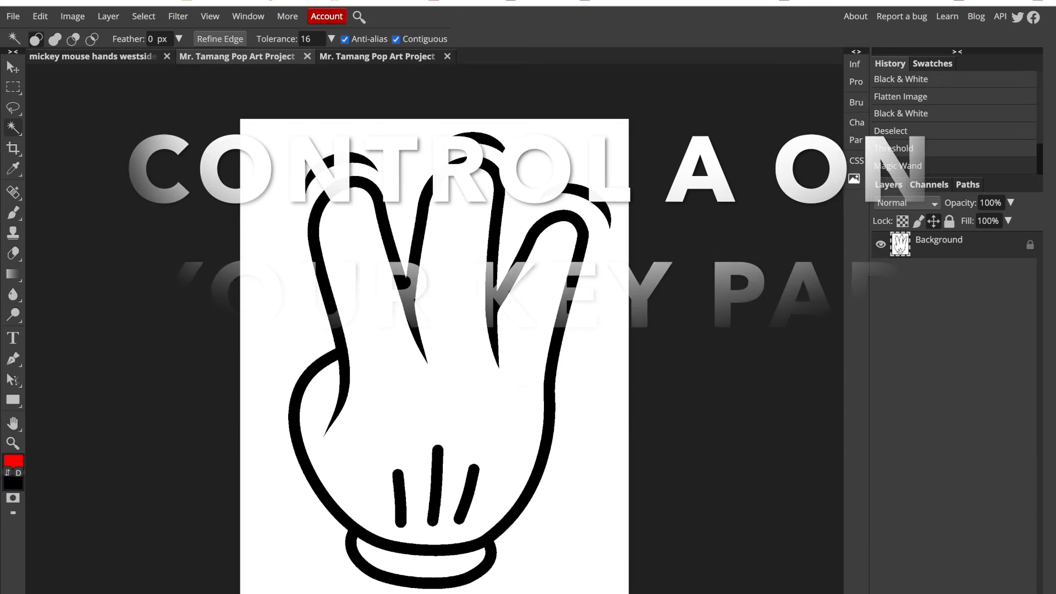
key("ctrl+a")
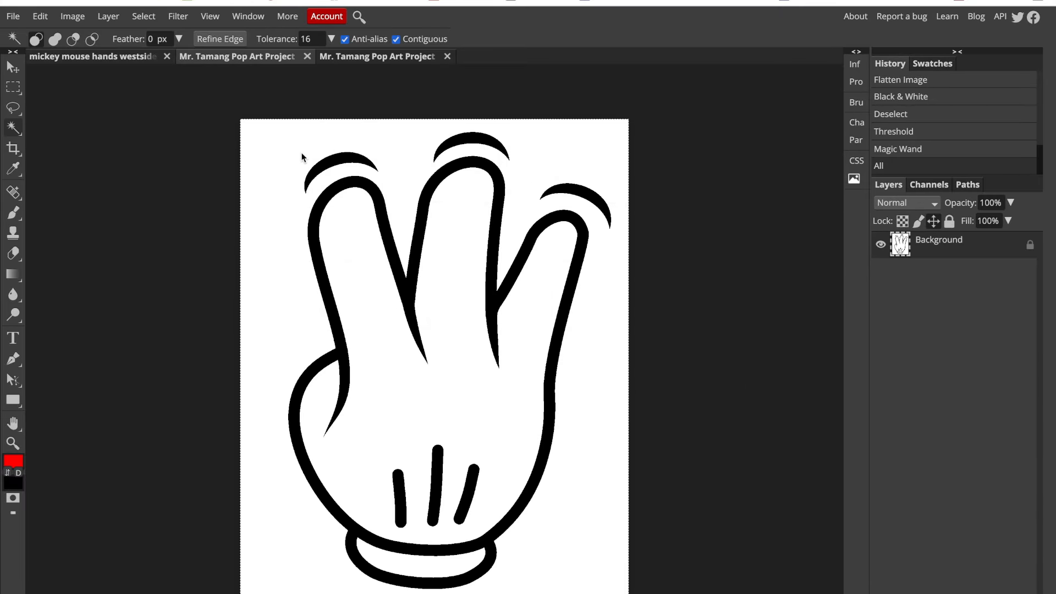
key("ctrl+x")
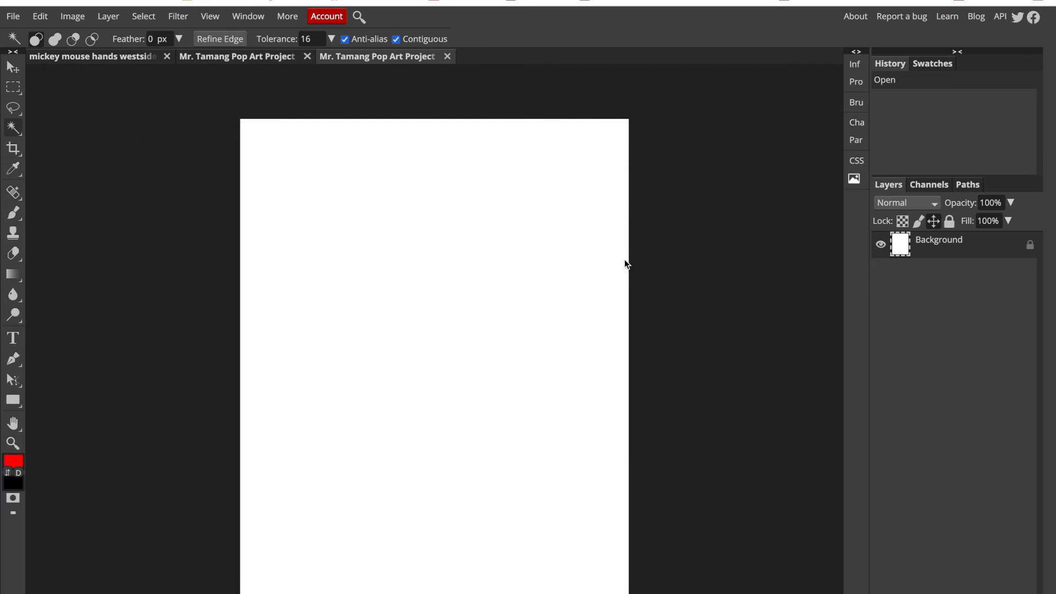
key("ctrl+v")
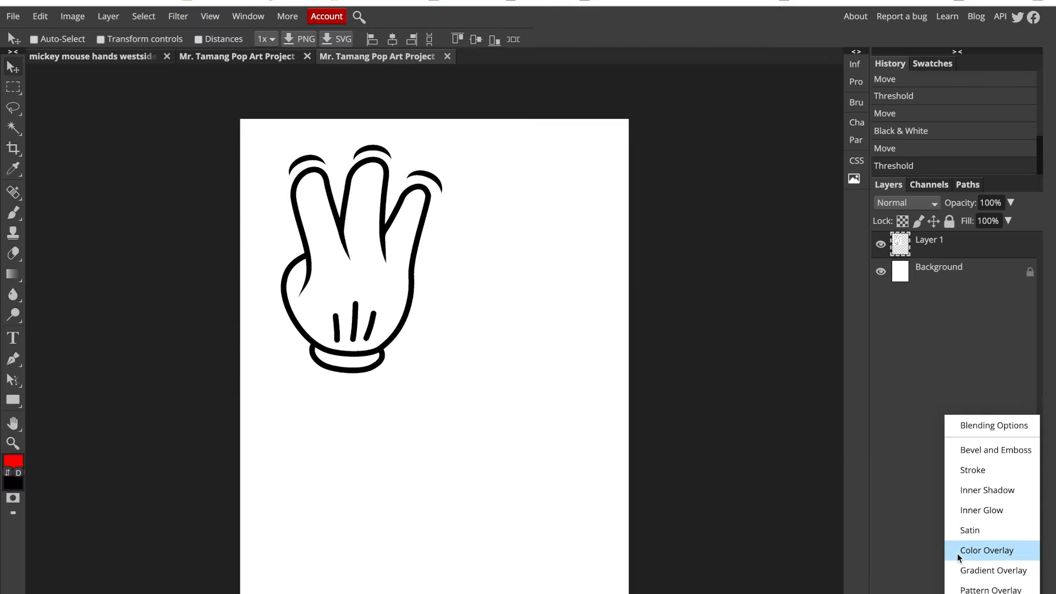
- Apply a red Color Overlay in Multiply mode at 100% opacity to the hand layer and shift it slightly toward the page's upper-left corner
left_click(958, 552)
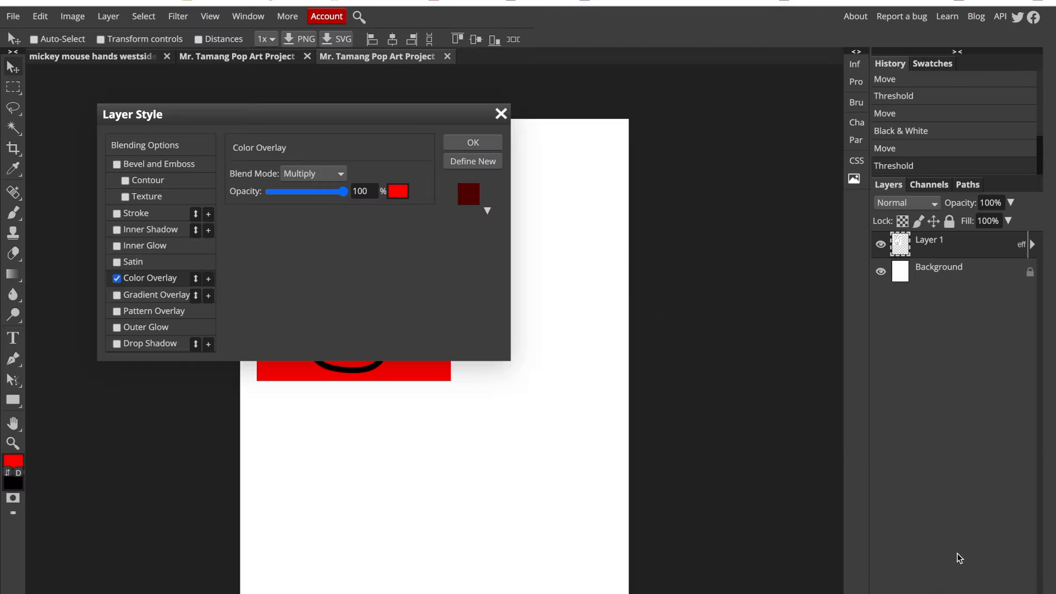
left_click_drag(465, 117, 785, 100)
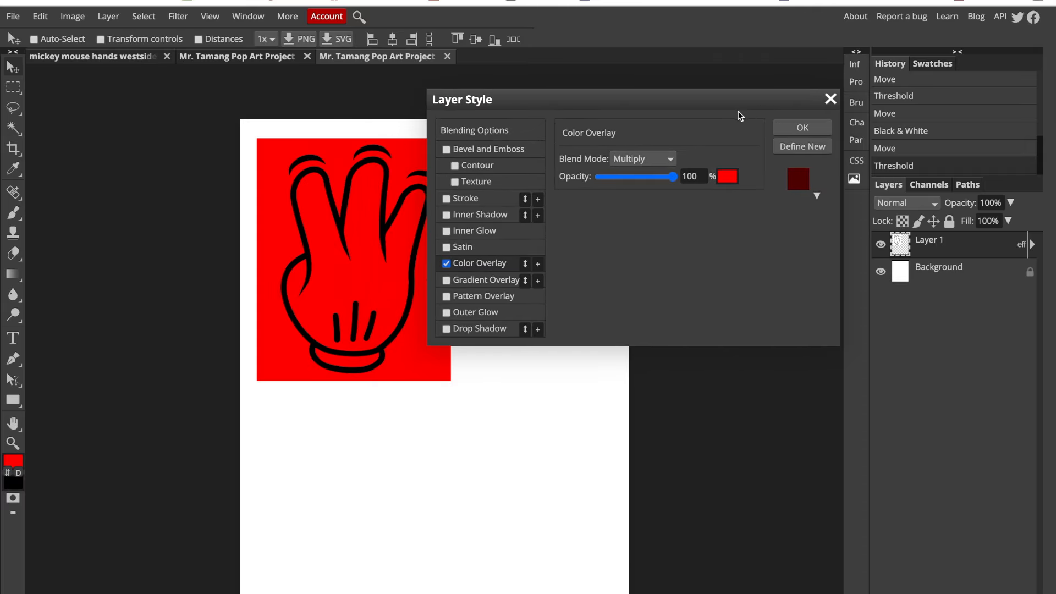
left_click(674, 159)
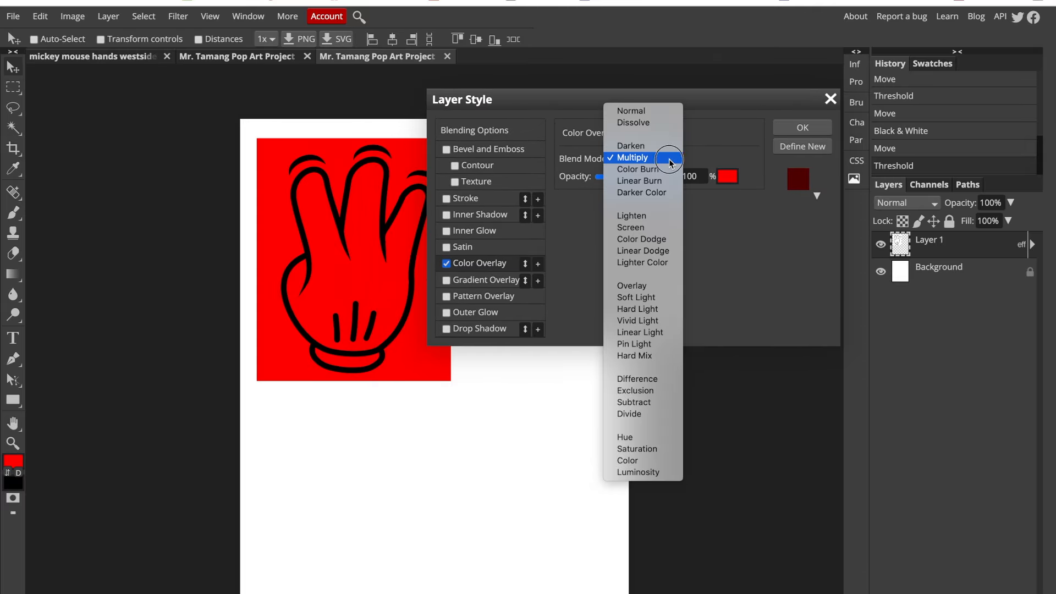
left_click(669, 158)
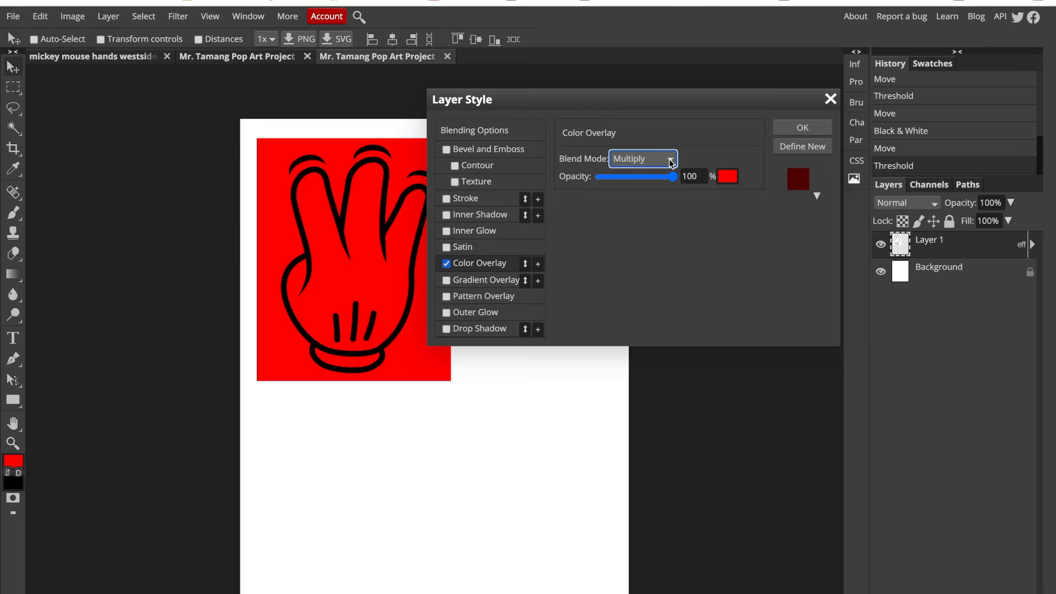
left_click(791, 126)
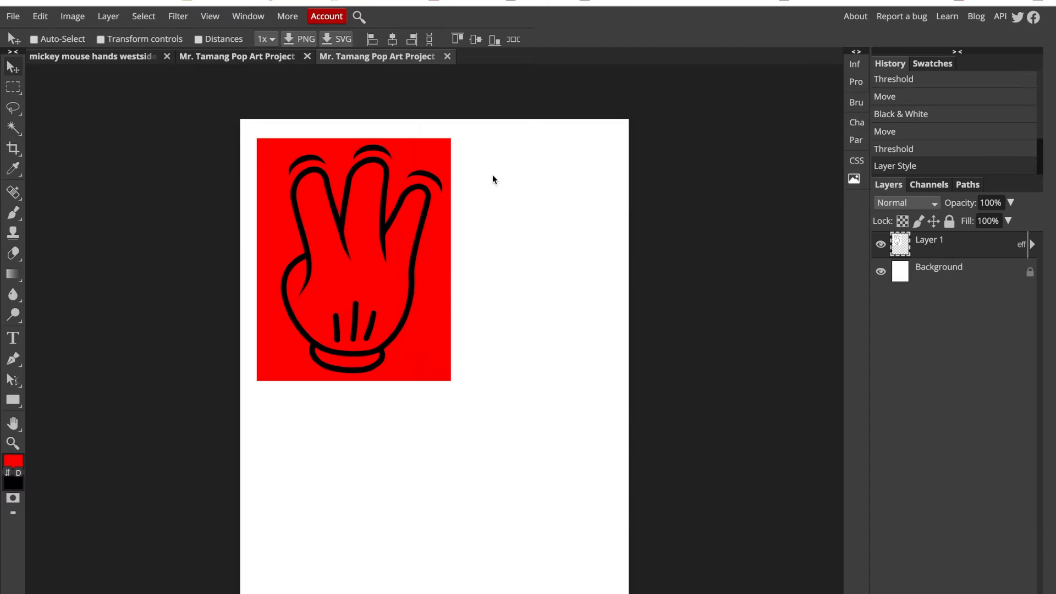
left_click_drag(420, 200, 408, 176)
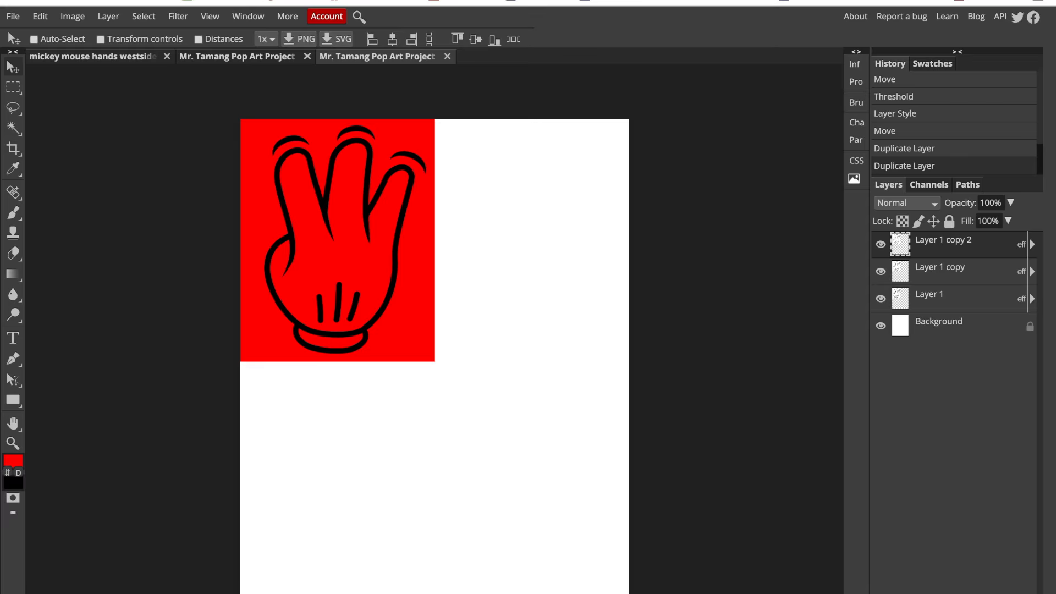
- Duplicate the red hand layer three times and rename the topmost copy Mickey Hands 1
key("ctrl+j")
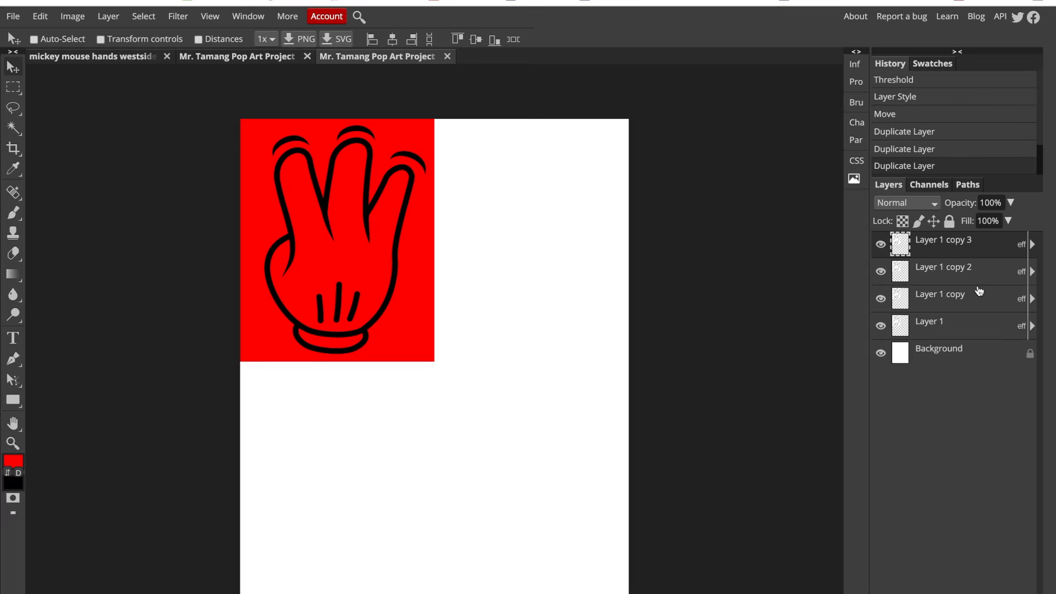
double_click(945, 246)
type("Mickey")
type(" Hands 1")
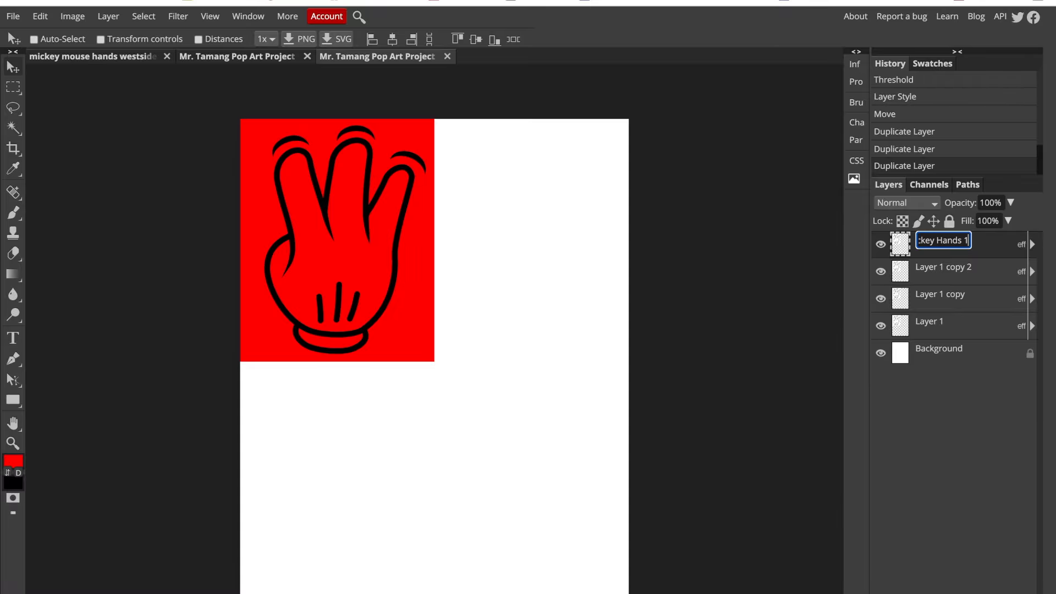
triple_click(945, 242)
key("ctrl+c")
- Rename the remaining three hand layers, in descending stack order, as Mickey Hands 2, Mickey Hands 3 and Mickey Hands 4
double_click(944, 263)
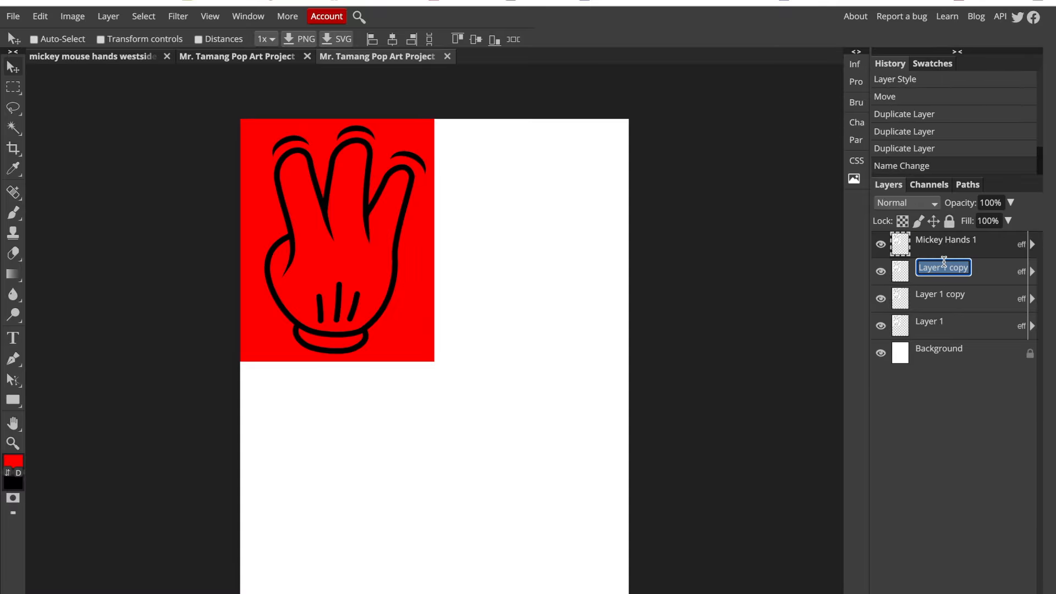
key("ctrl+v")
key("BackSpace")
type("2")
double_click(944, 297)
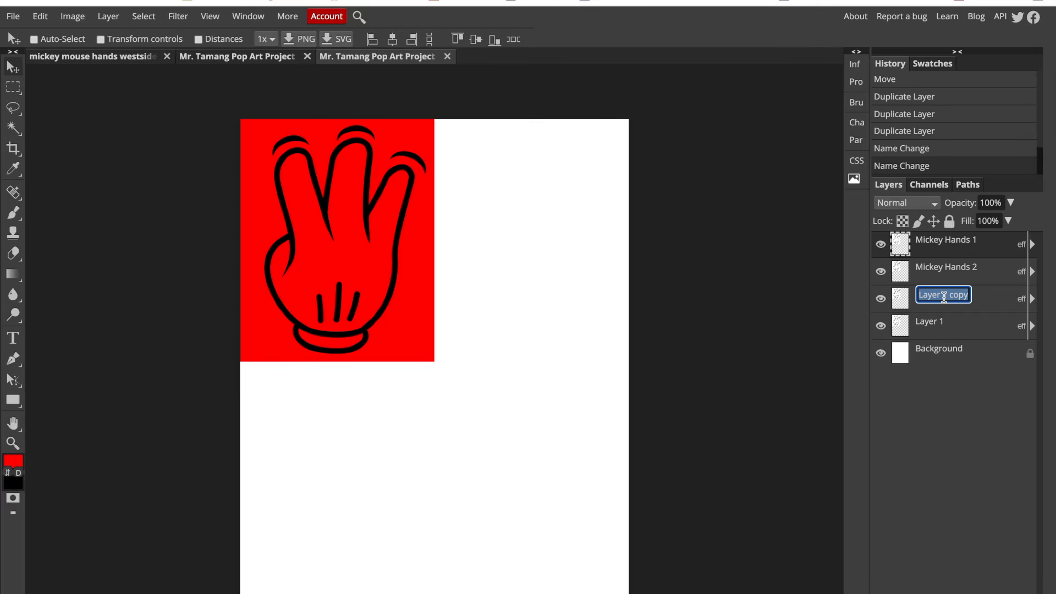
key("ctrl+v")
key("BackSpace")
type("3")
double_click(938, 324)
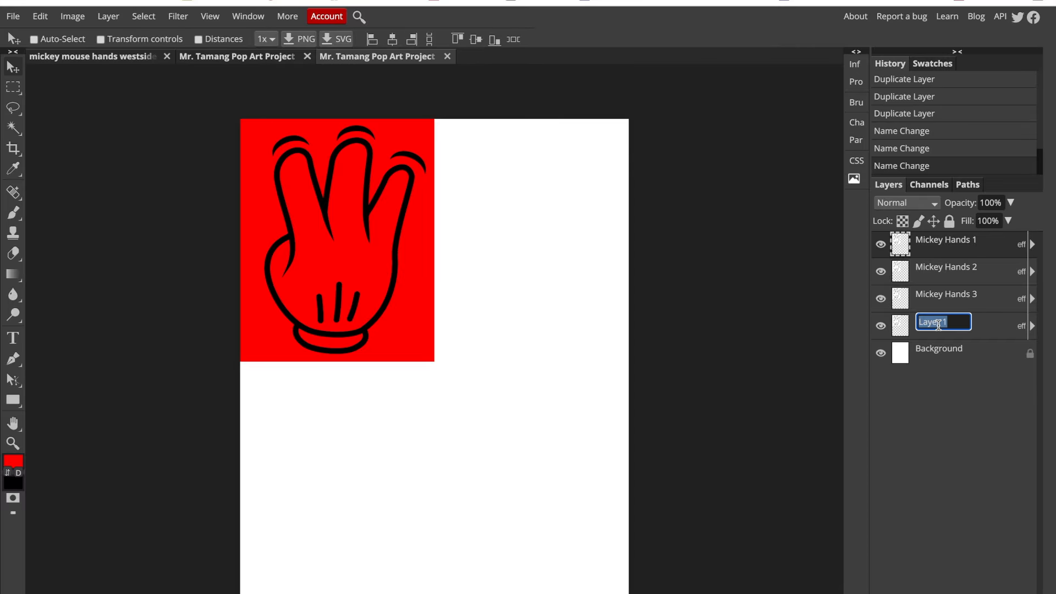
key("ctrl+v")
key("BackSpace")
type("4")
key("Return")
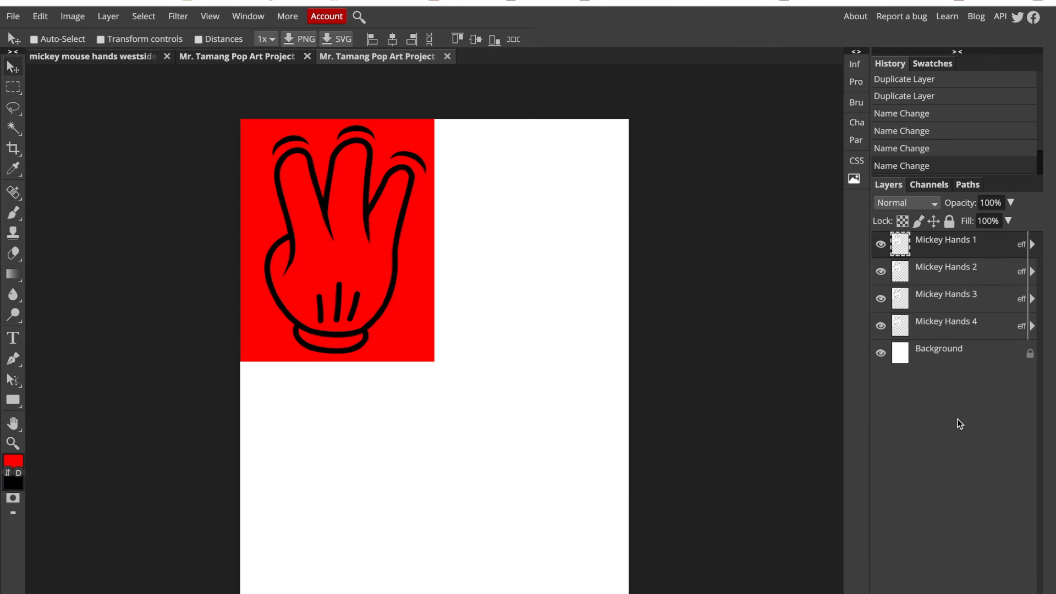
- Move the Mickey Hands 2 layer into the page's upper-right quarter and set its Color Overlay to cyan 00ffff
left_click(913, 268)
left_click_drag(534, 196, 593, 211)
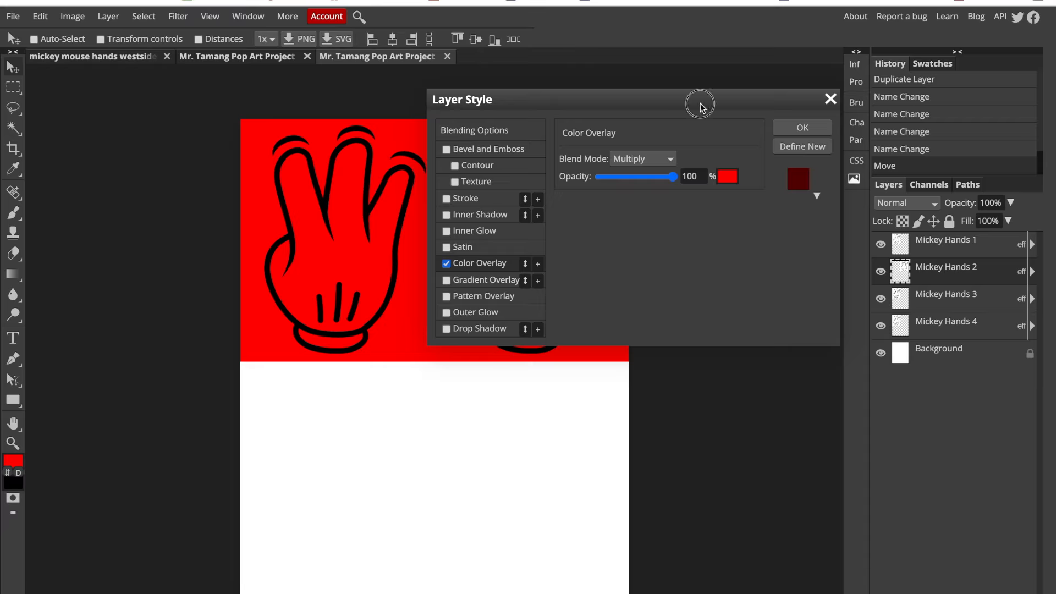
left_click_drag(700, 105, 926, 50)
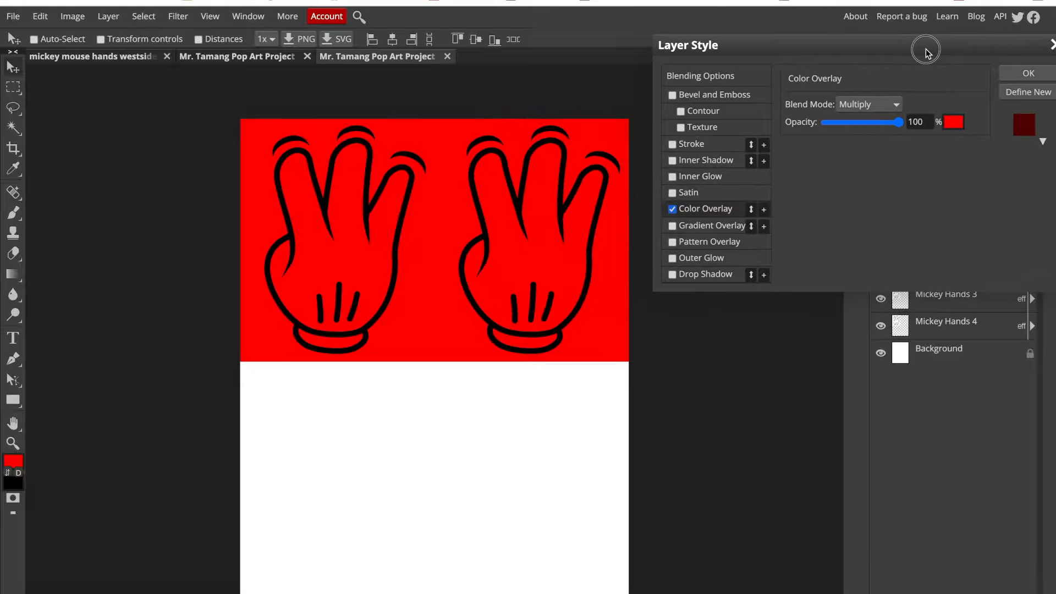
left_click(954, 125)
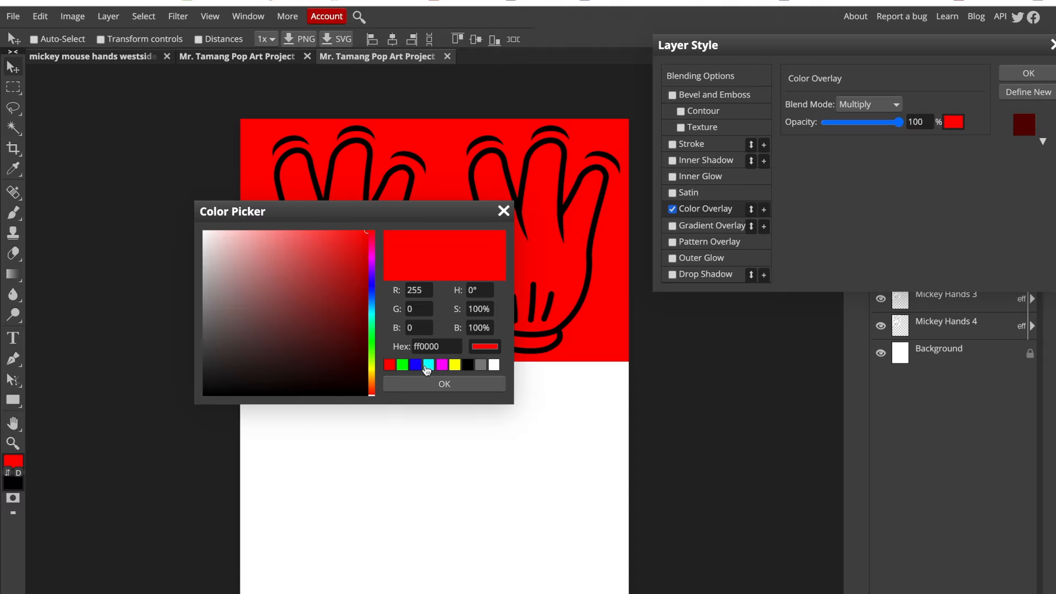
left_click(428, 366)
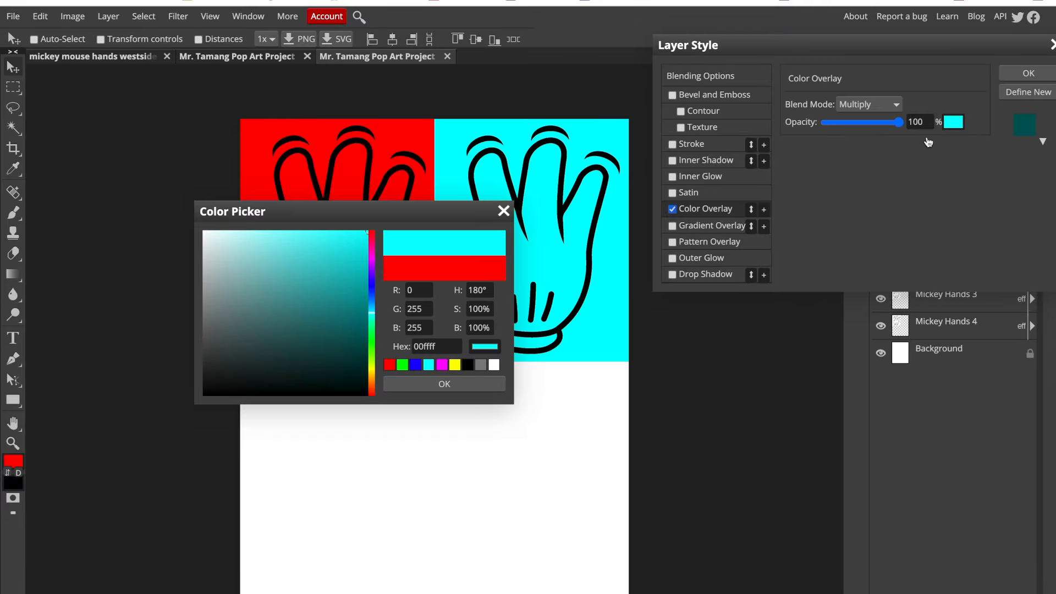
left_click(1029, 74)
left_click(447, 385)
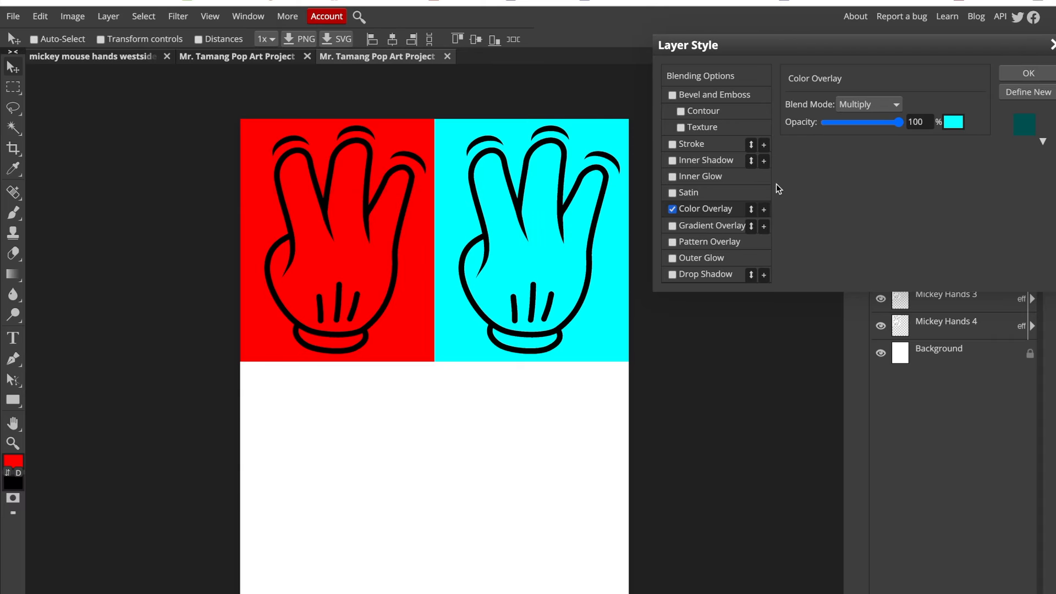
left_click(1007, 77)
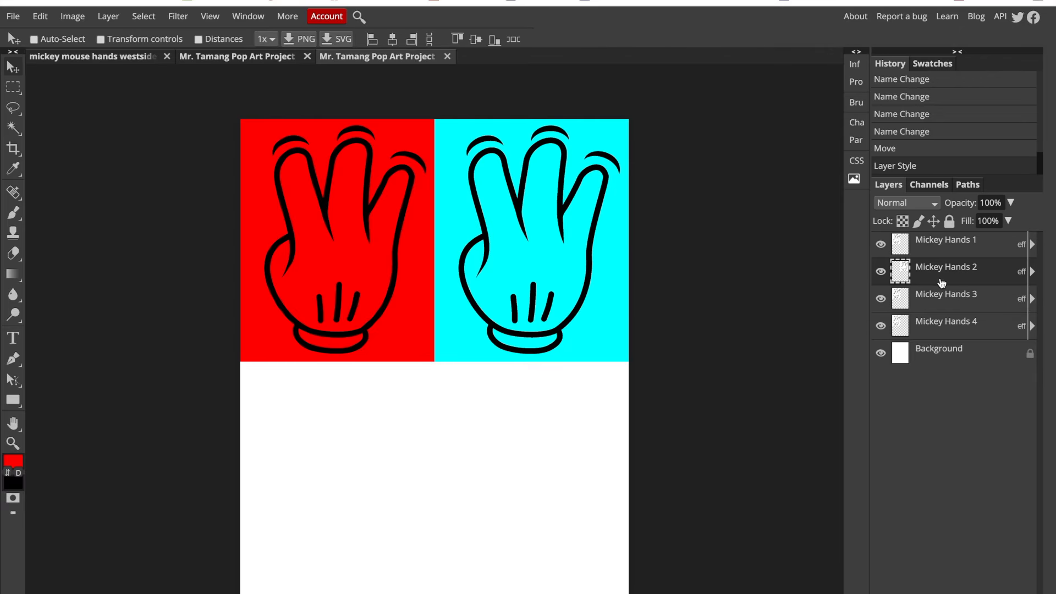
- Move Mickey Hands 3 directly below the red hand and change its Color Overlay to green 00ff00 in Lighten mode
left_click(931, 302)
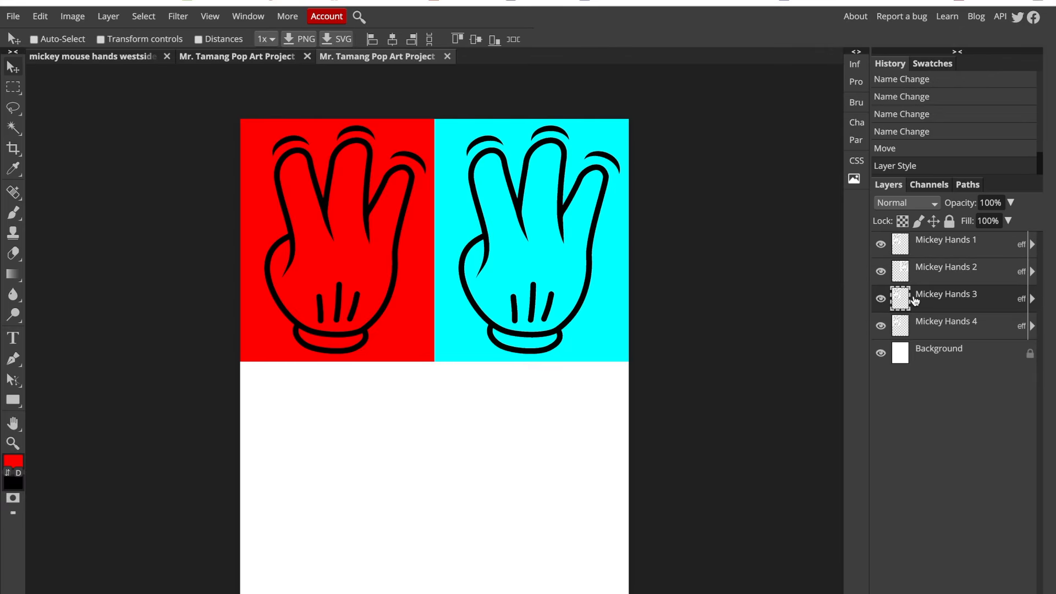
left_click_drag(389, 354, 391, 574)
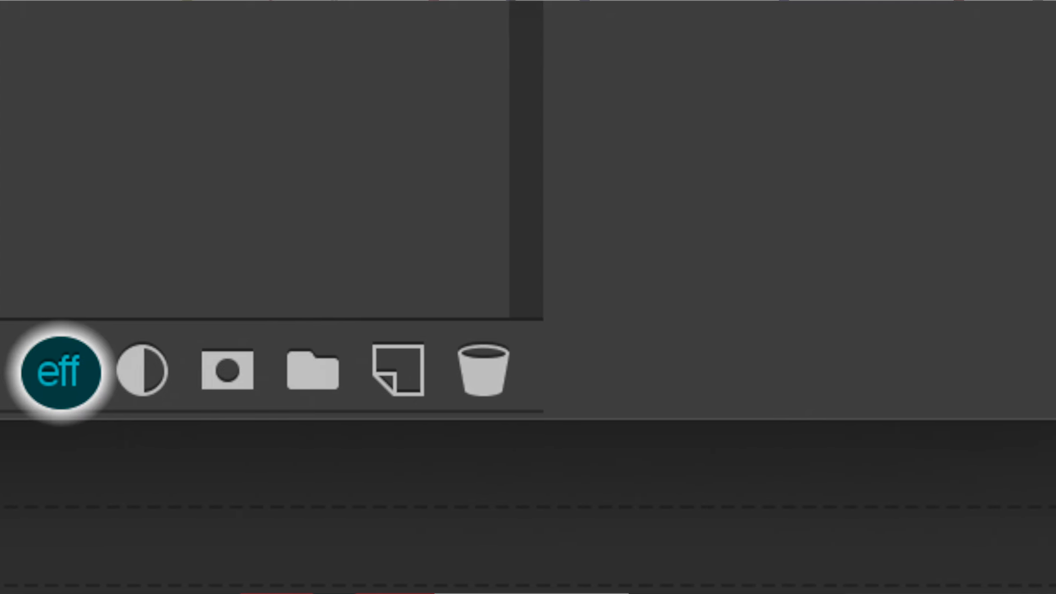
left_click(344, 373)
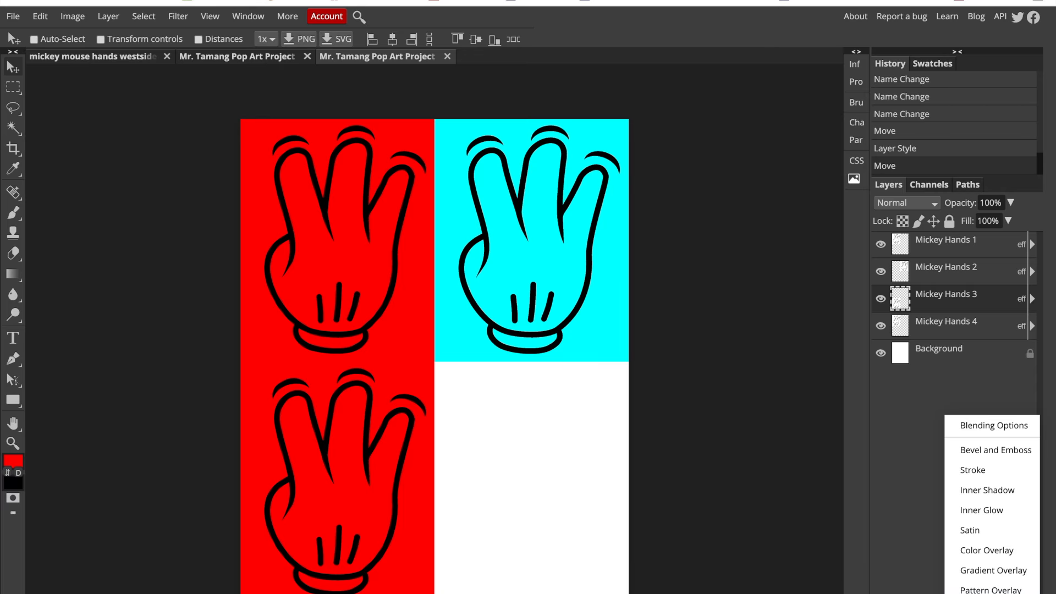
left_click(965, 549)
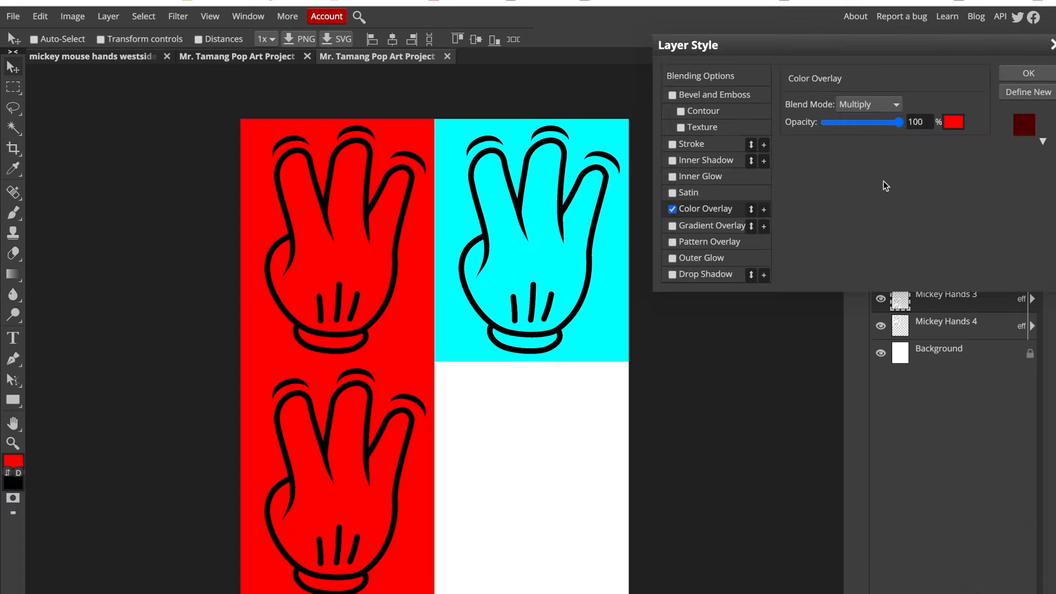
left_click(876, 106)
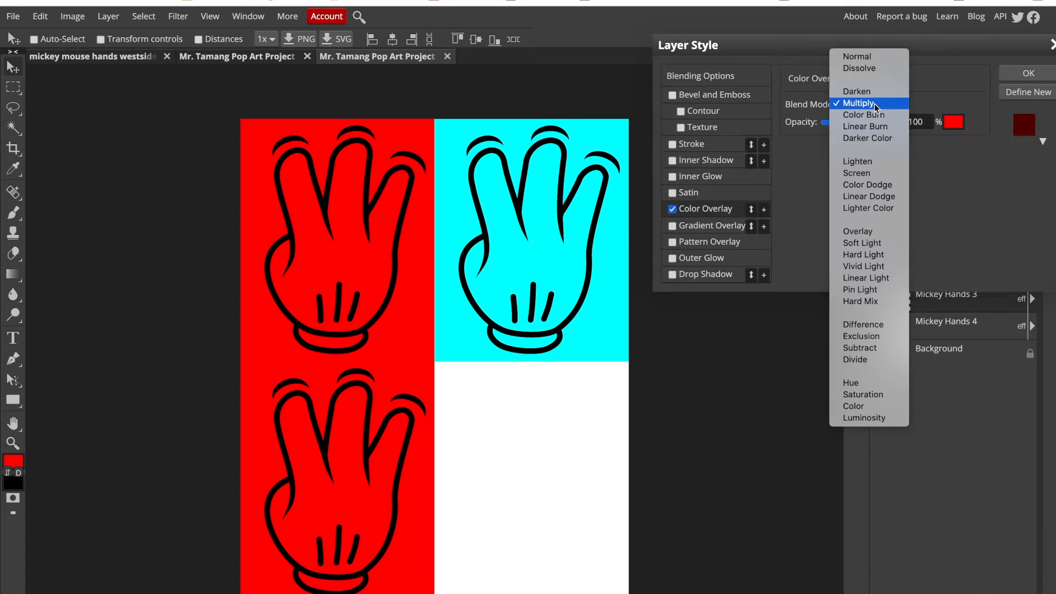
left_click(869, 163)
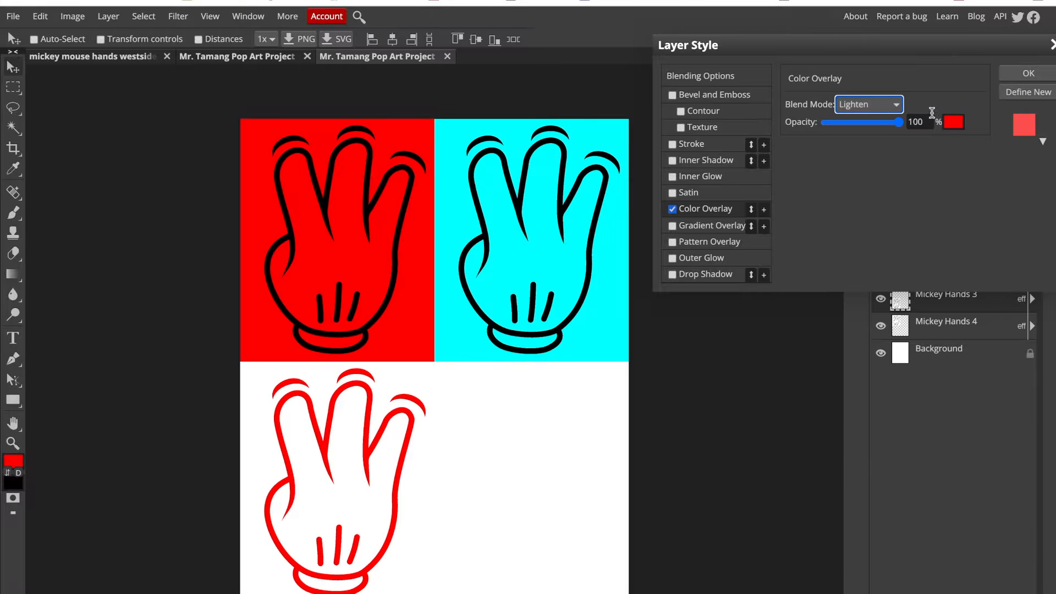
left_click(953, 122)
left_click(952, 122)
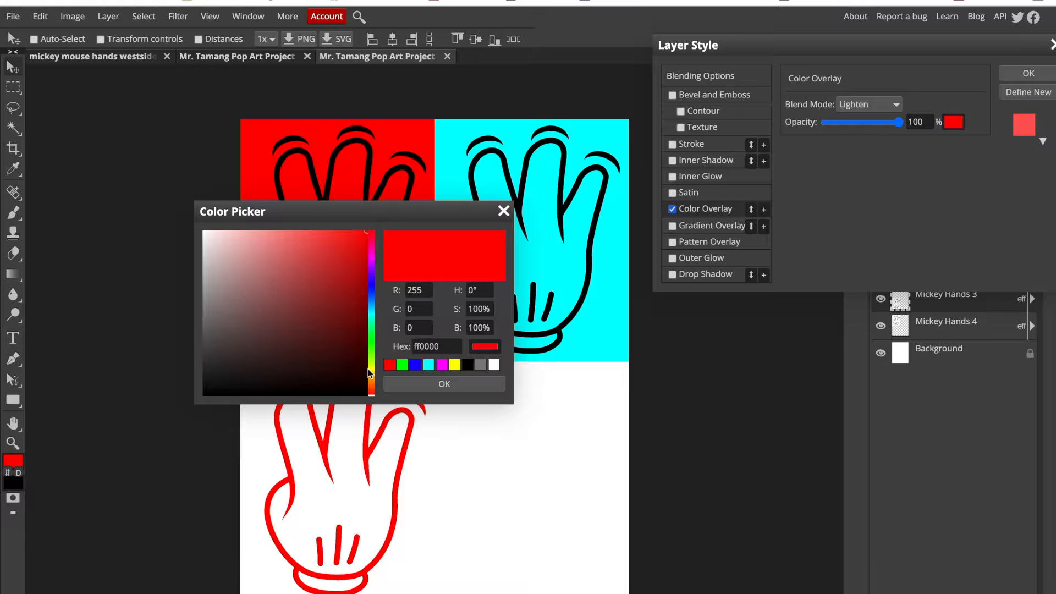
left_click(401, 366)
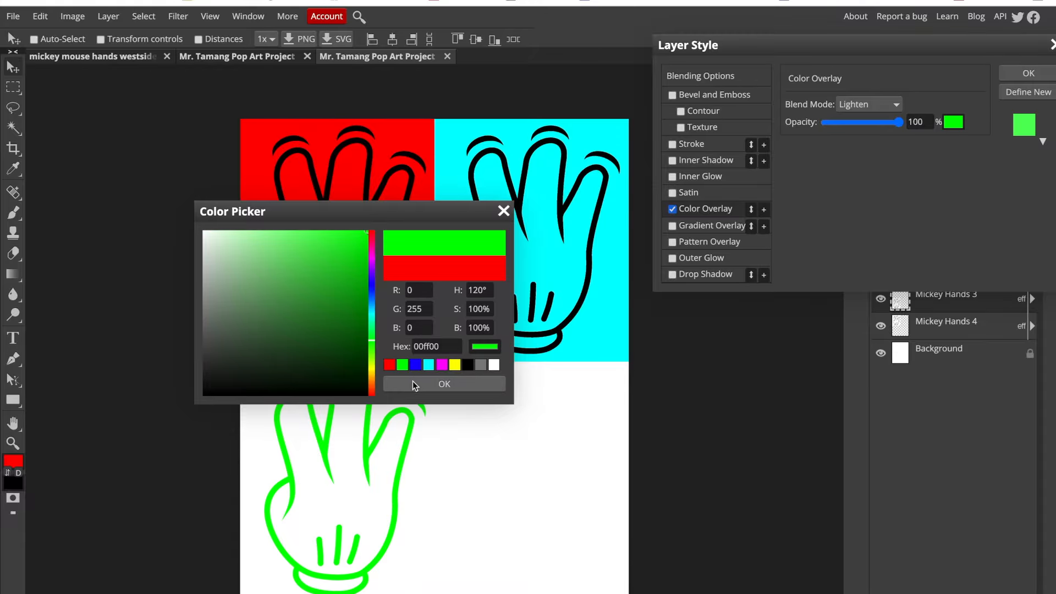
left_click(414, 383)
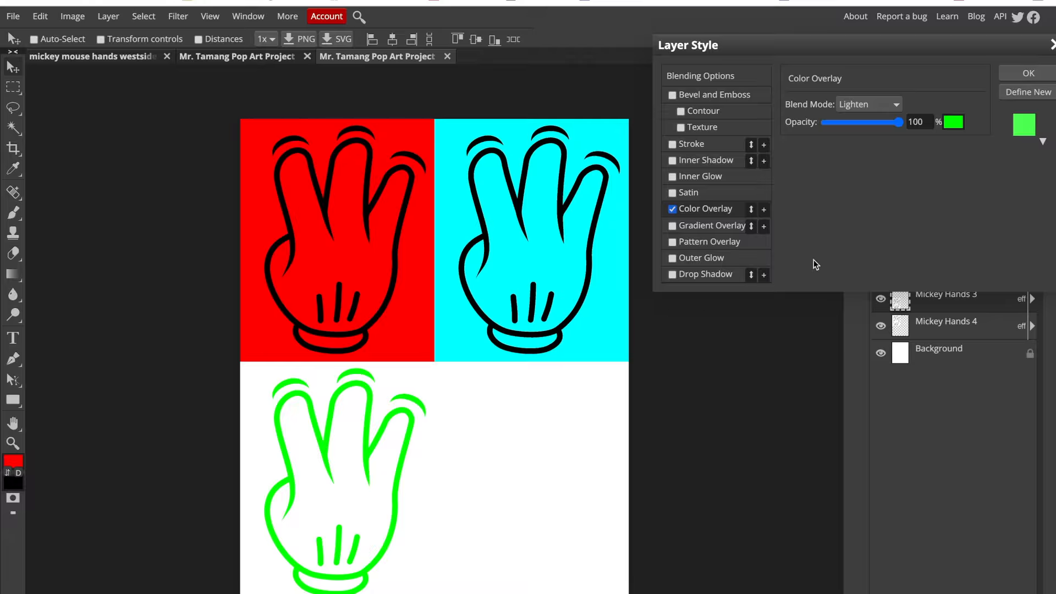
left_click(1010, 73)
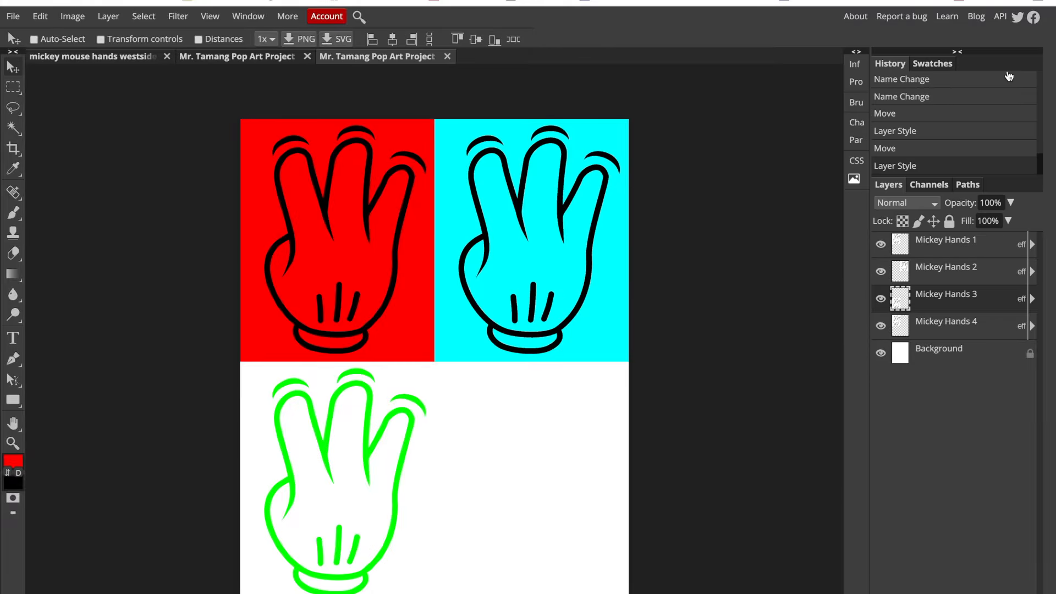
- Set the Mickey Hands 4 Color Overlay to orange ff9900 and move that layer into the page's empty lower-right quarter
left_click(949, 325)
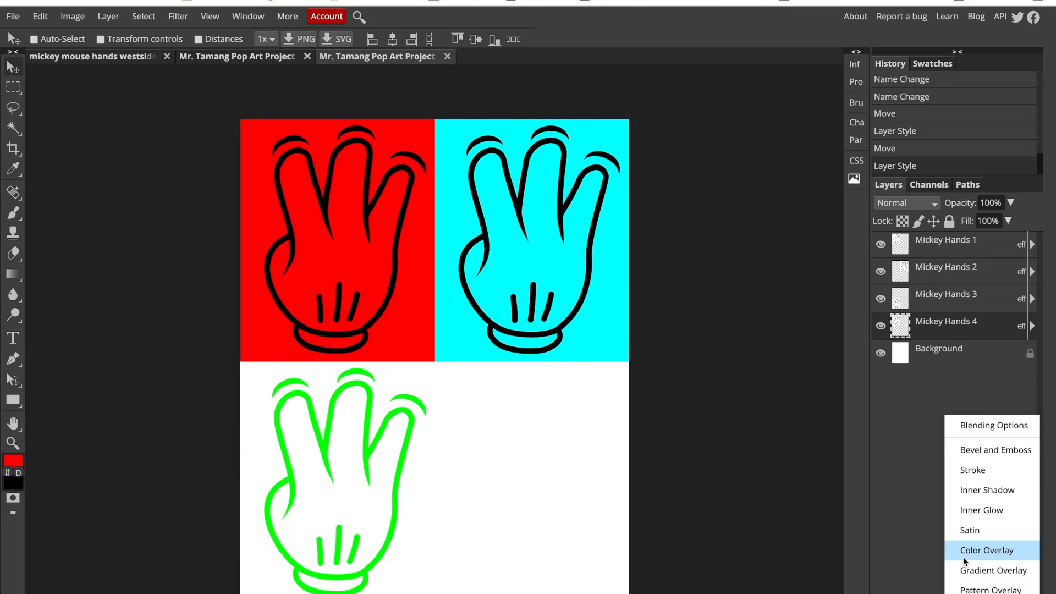
left_click(963, 556)
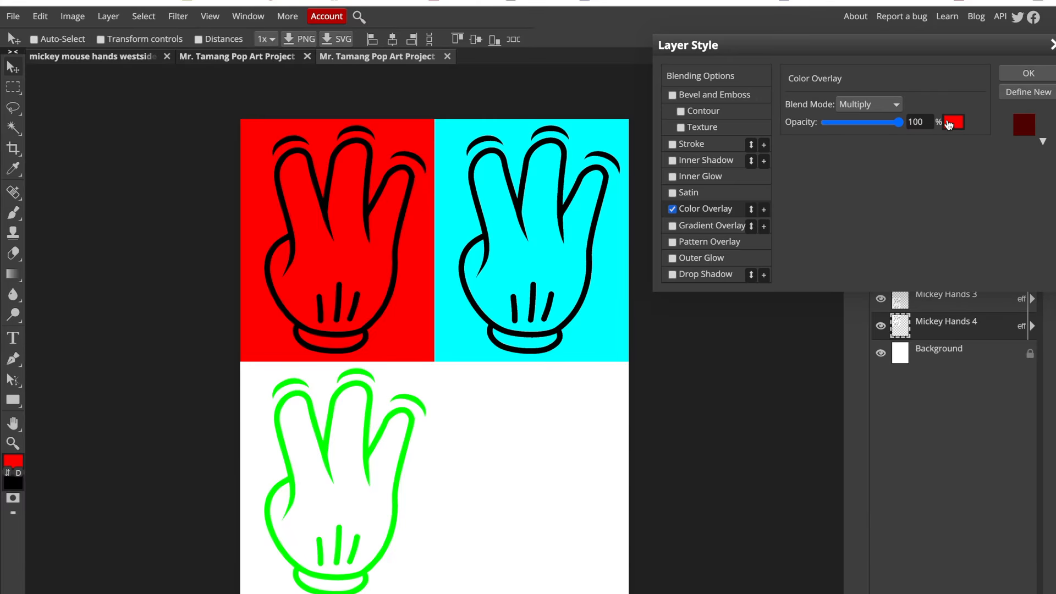
left_click(949, 123)
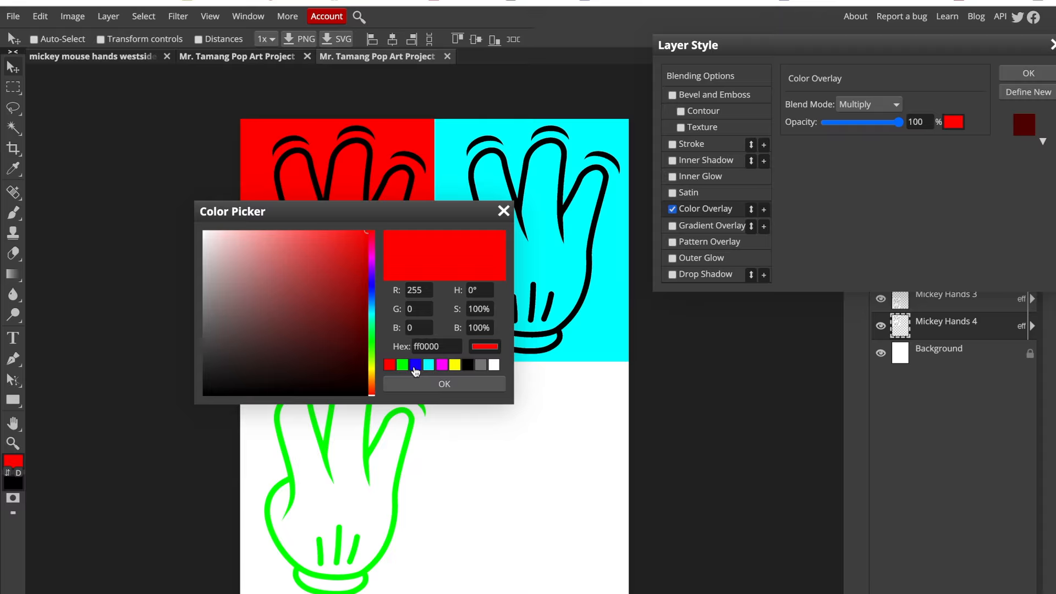
left_click(402, 366)
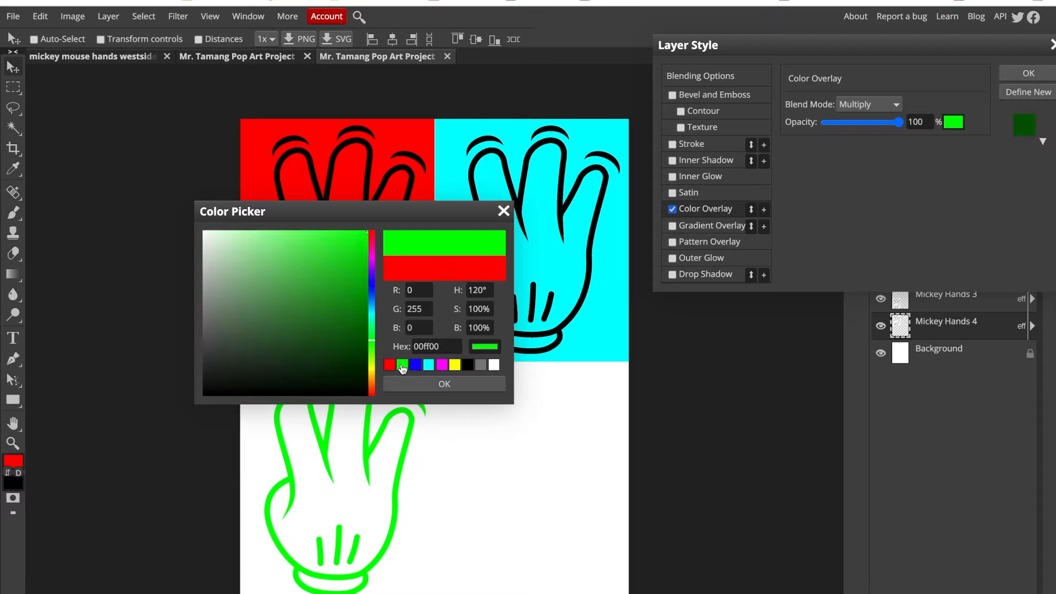
left_click(372, 371)
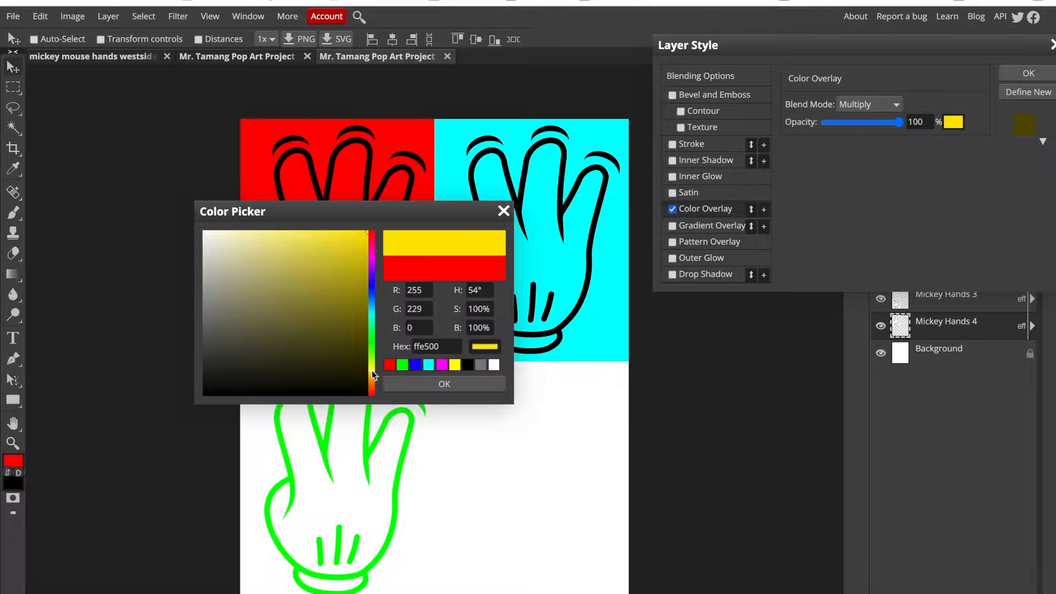
left_click(368, 379)
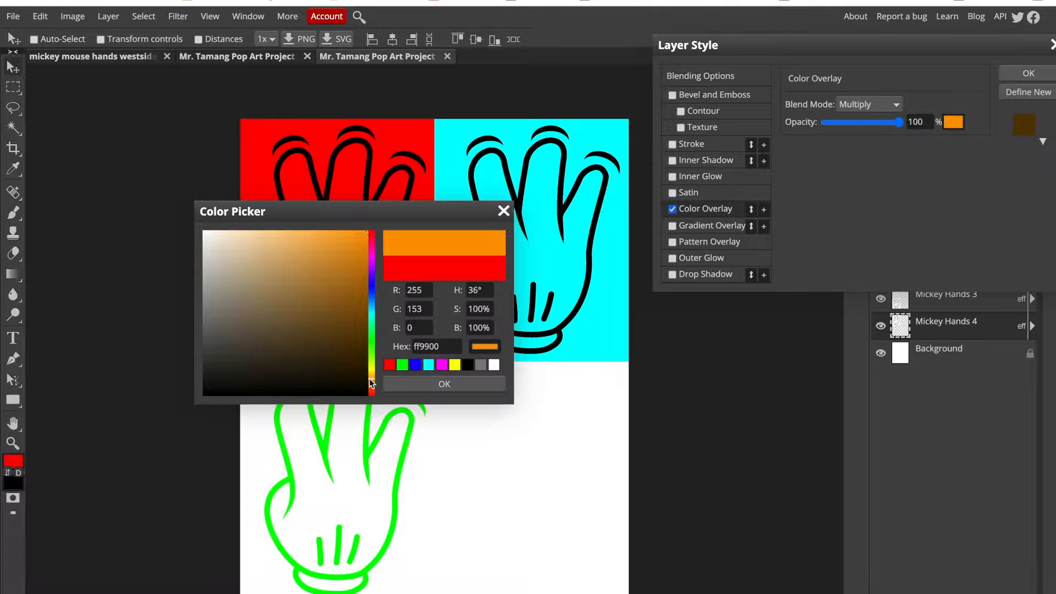
left_click(397, 384)
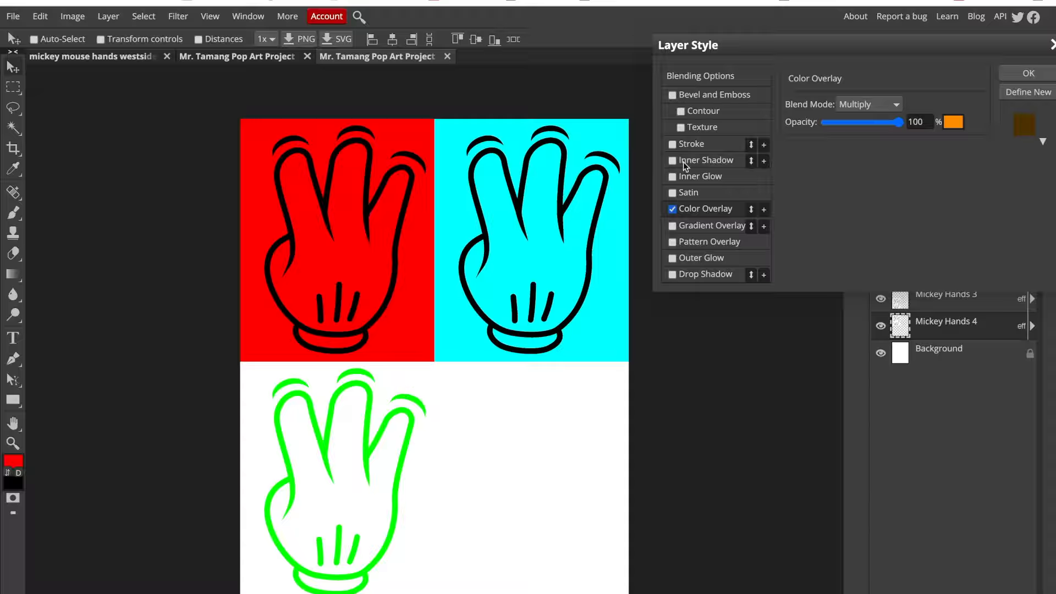
left_click(1027, 73)
left_click_drag(400, 235, 589, 482)
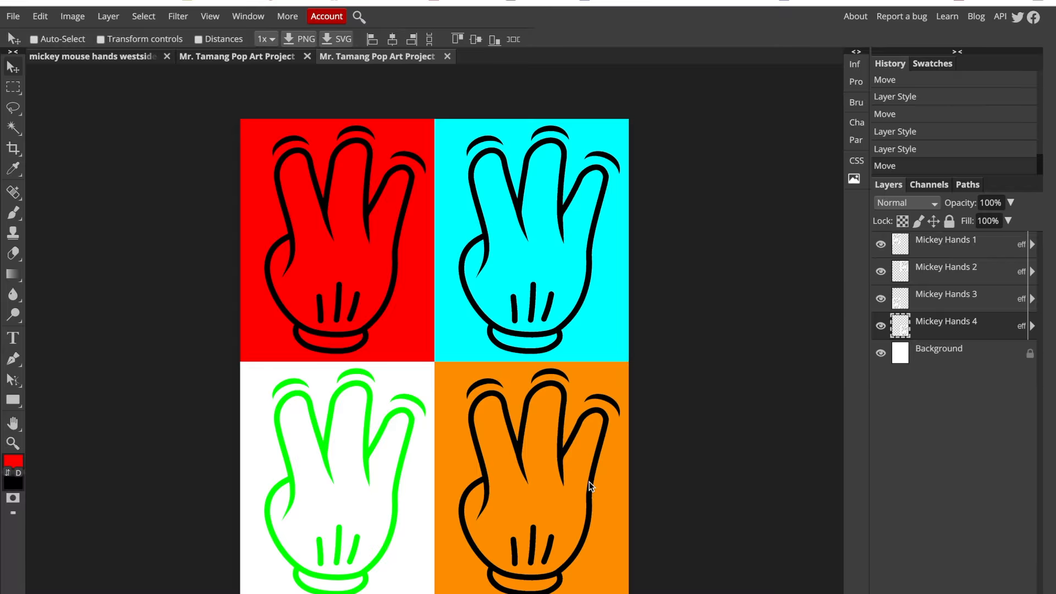
- Change the Mickey Hands 1 layer's Color Overlay to magenta ff00ff, keeping the Multiply blend mode
left_click(941, 242)
left_click(881, 244)
left_click(881, 244)
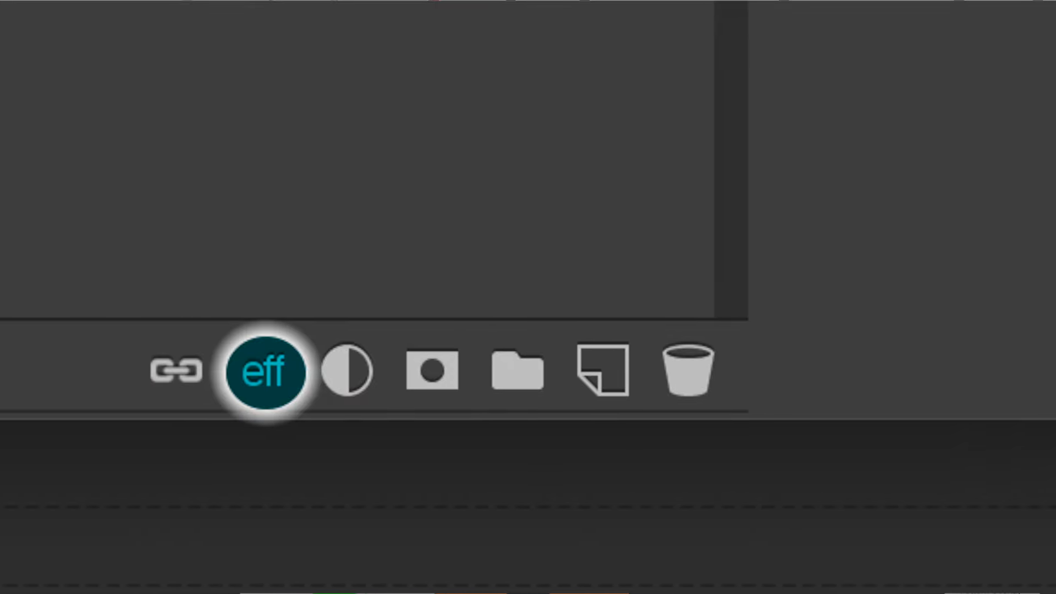
left_click(976, 547)
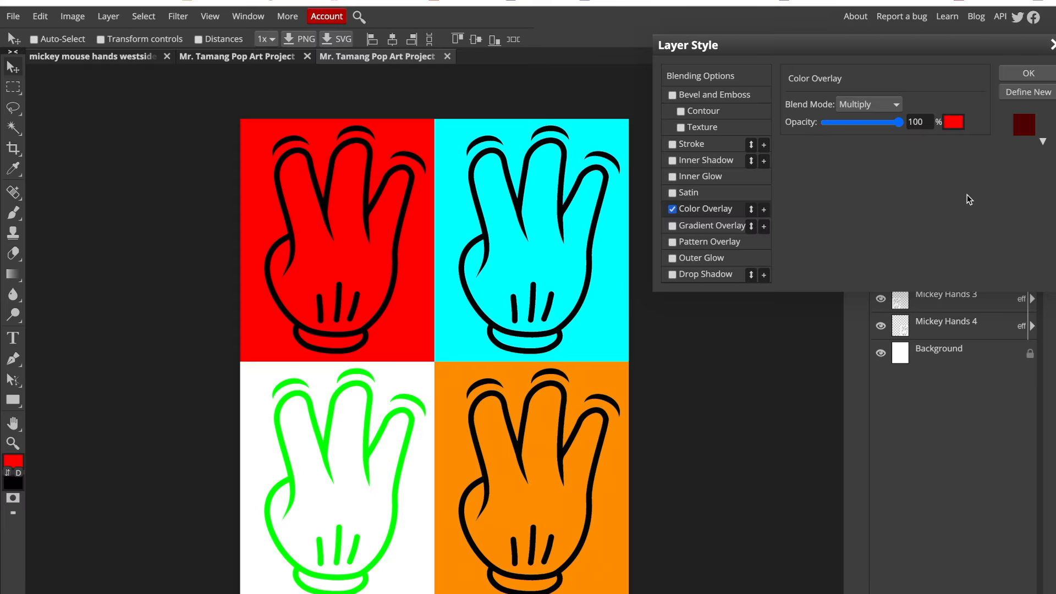
left_click(954, 122)
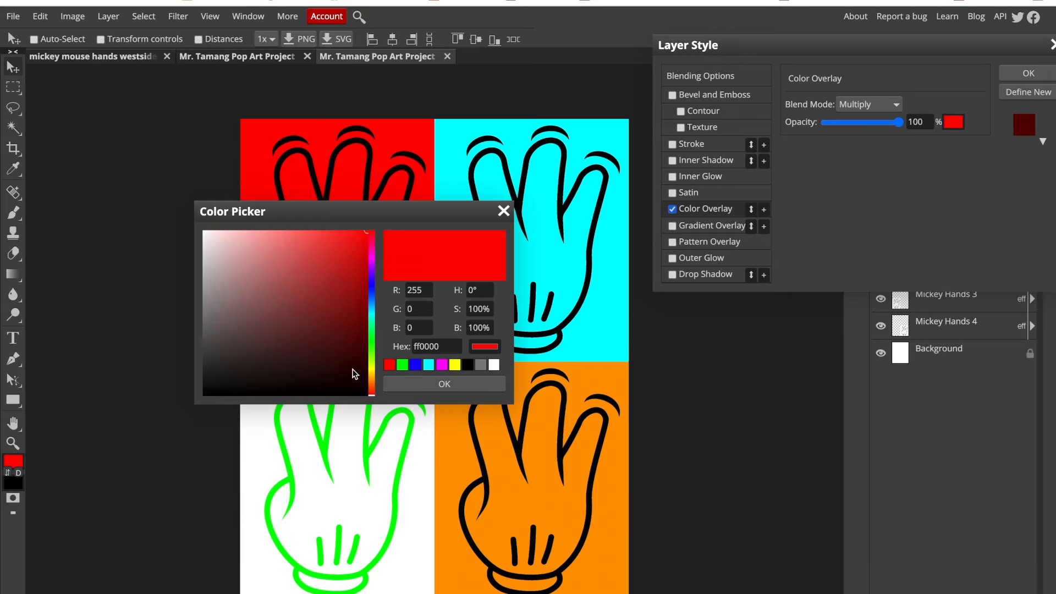
left_click(442, 365)
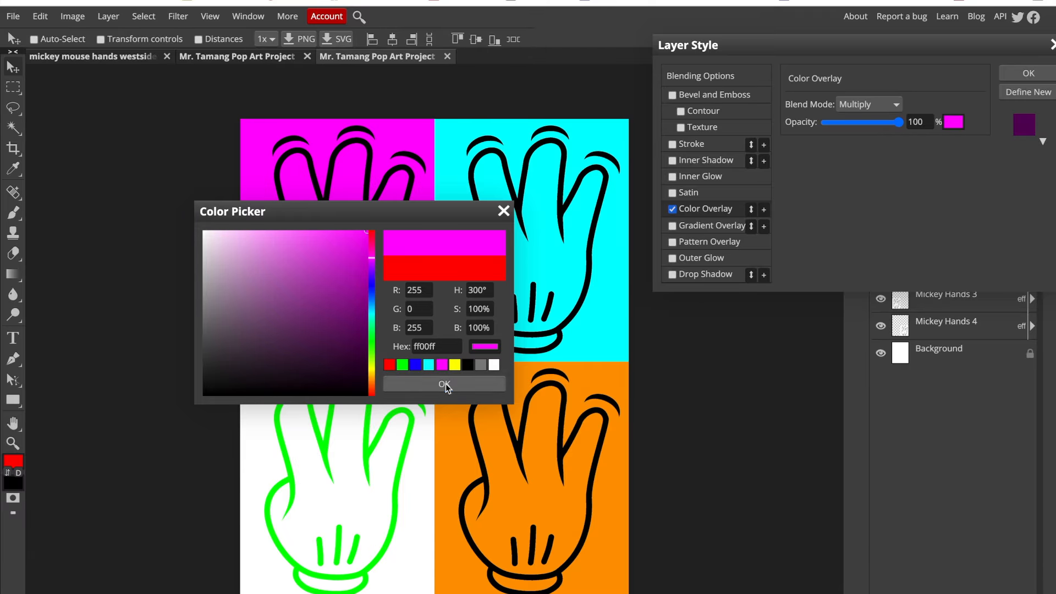
left_click(444, 384)
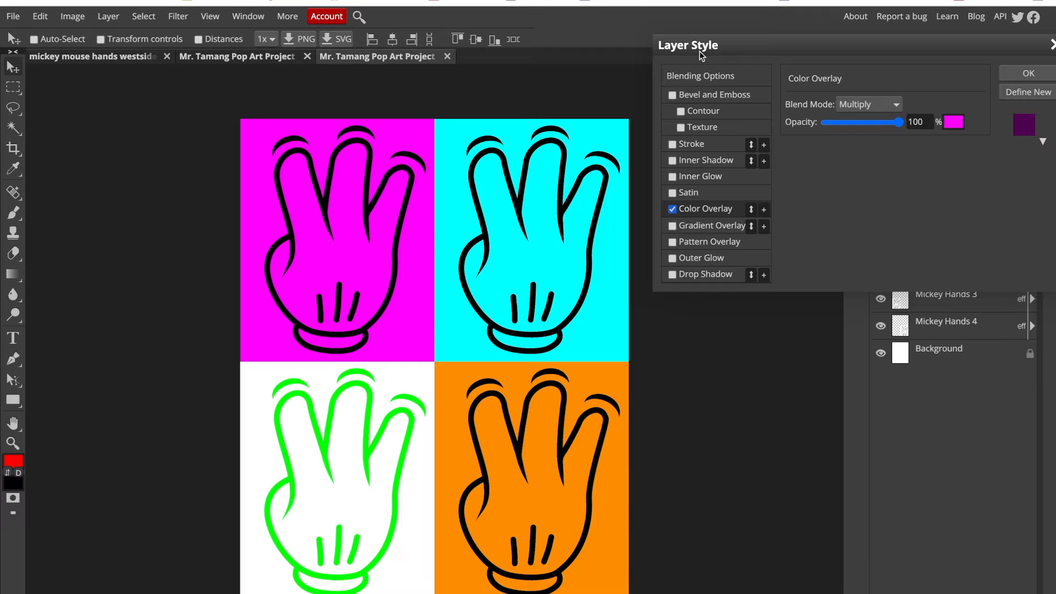
left_click(1016, 77)
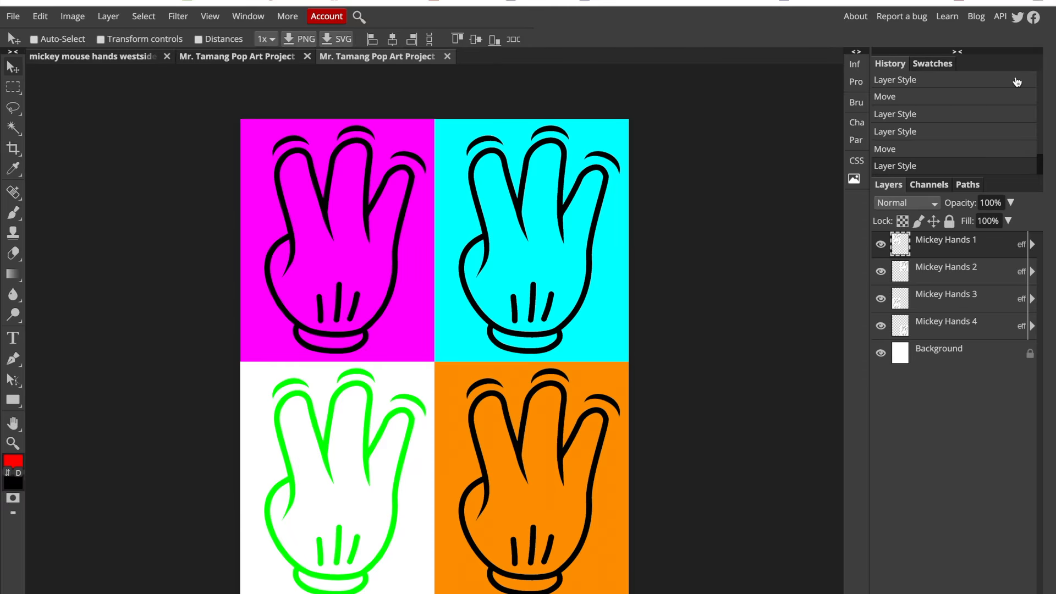
- Open the image rain droplets.jpg from the Desktop folder
left_click(6, 17)
left_click(22, 55)
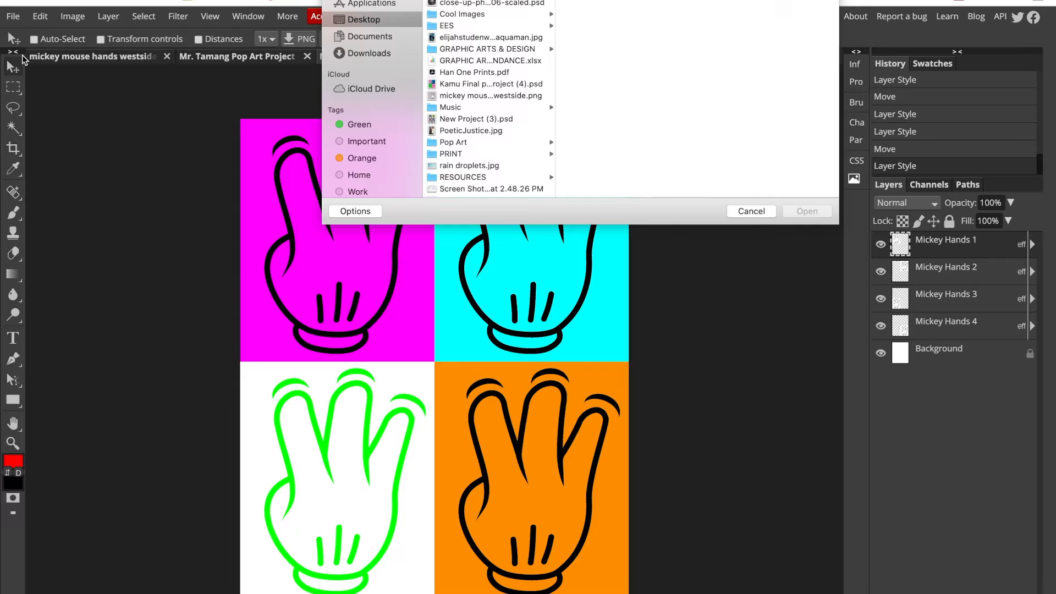
scroll(465, 152, "down", 2)
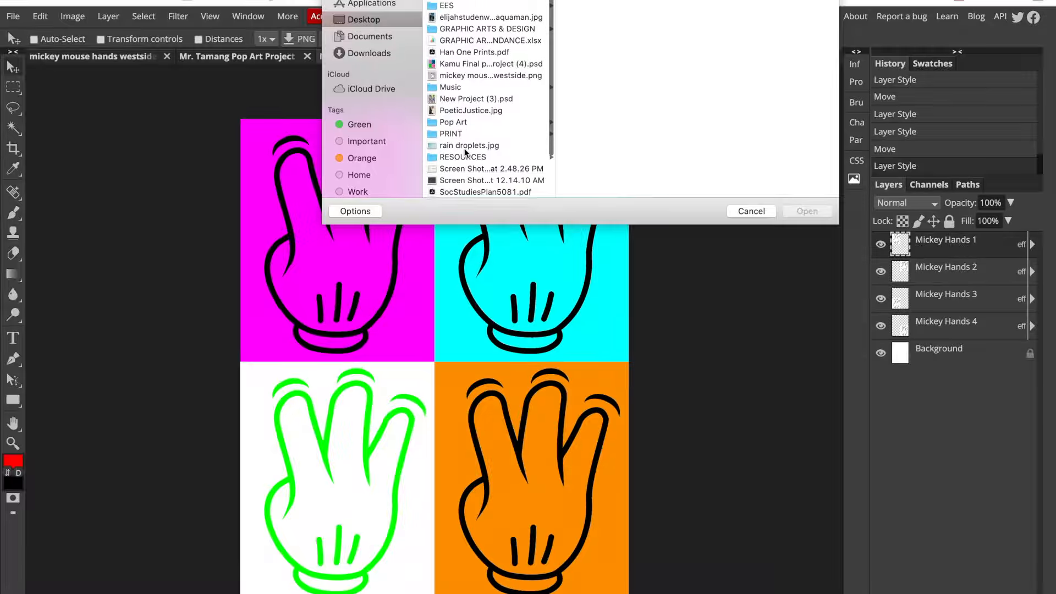
left_click(466, 144)
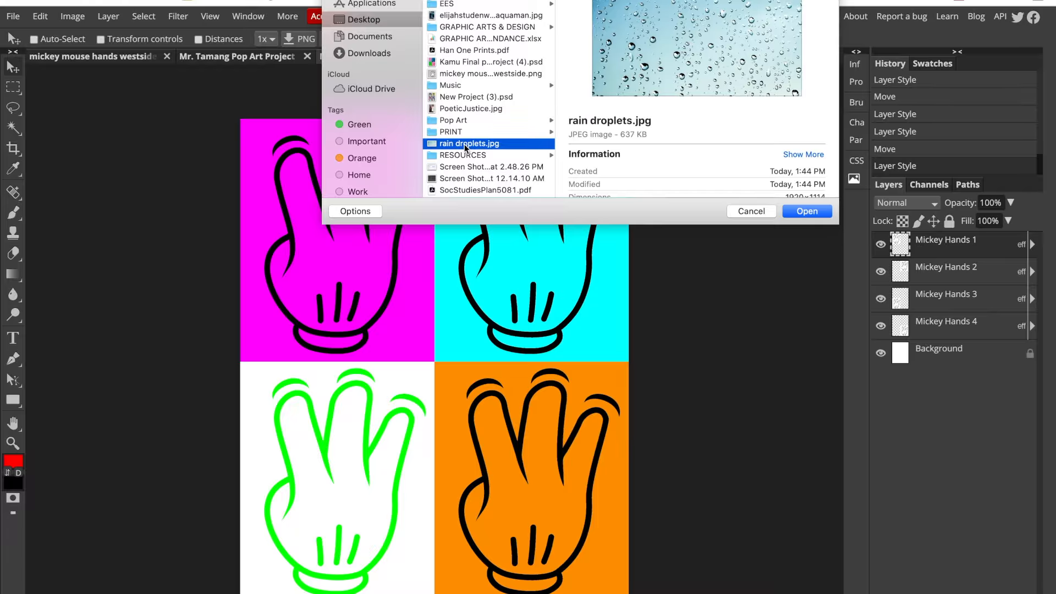
left_click(795, 212)
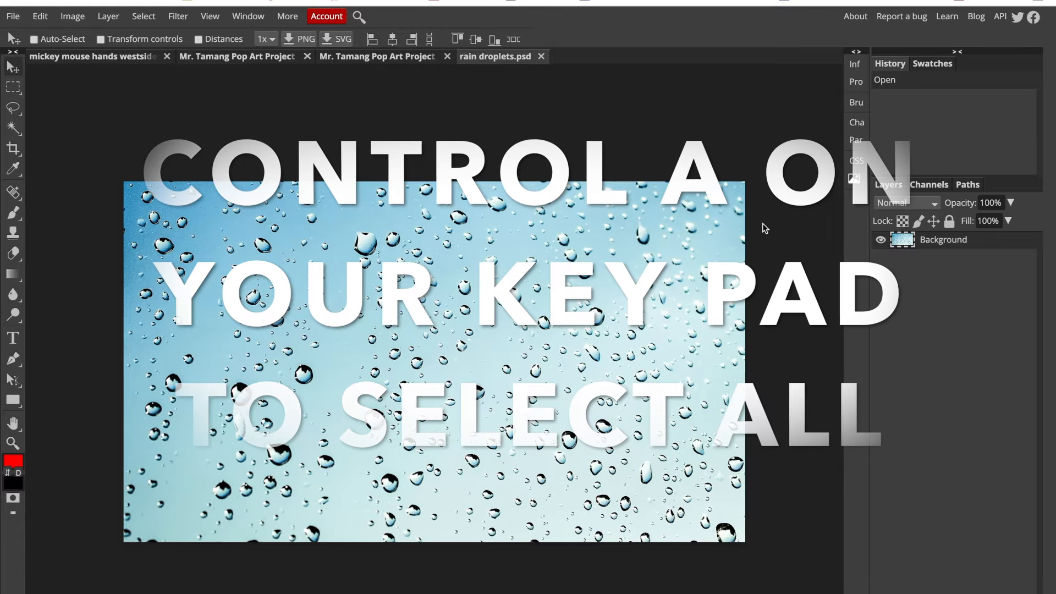
- Cut the entire rain droplets image and paste it into the pop art project with the four hands
key("ctrl+a")
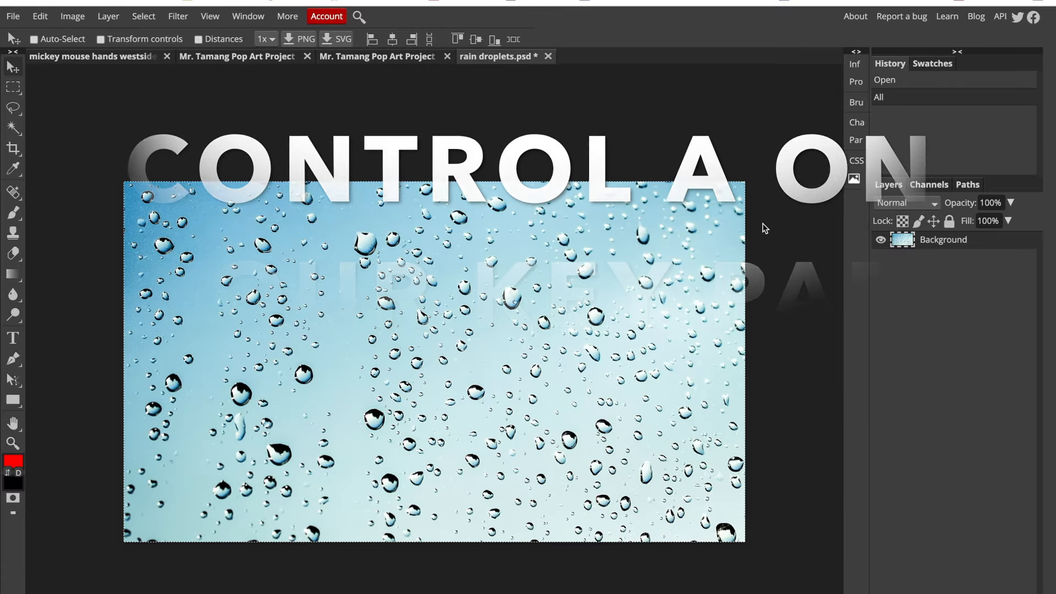
key("ctrl+x")
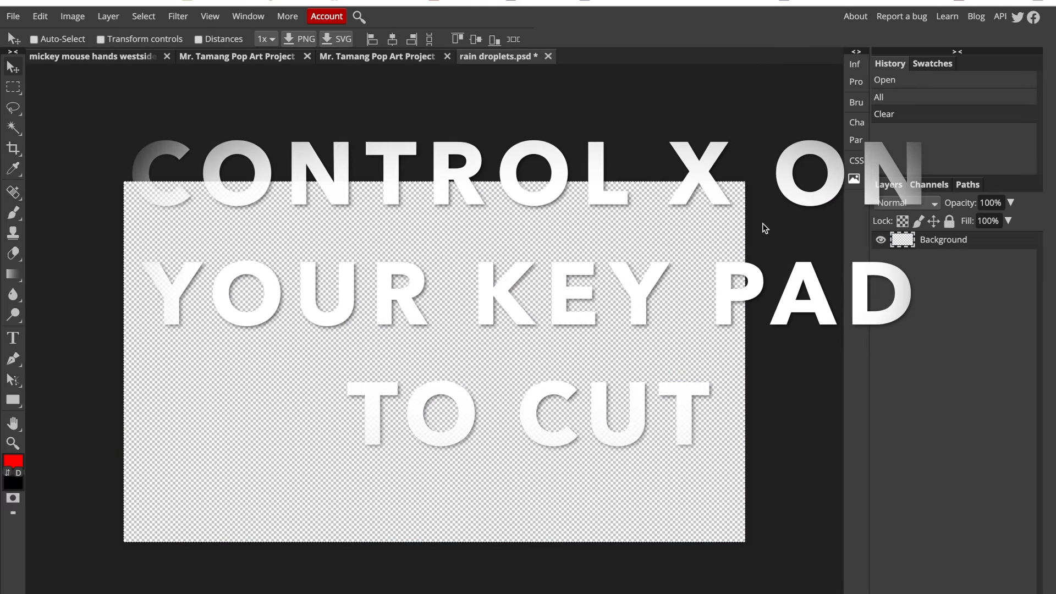
left_click(376, 56)
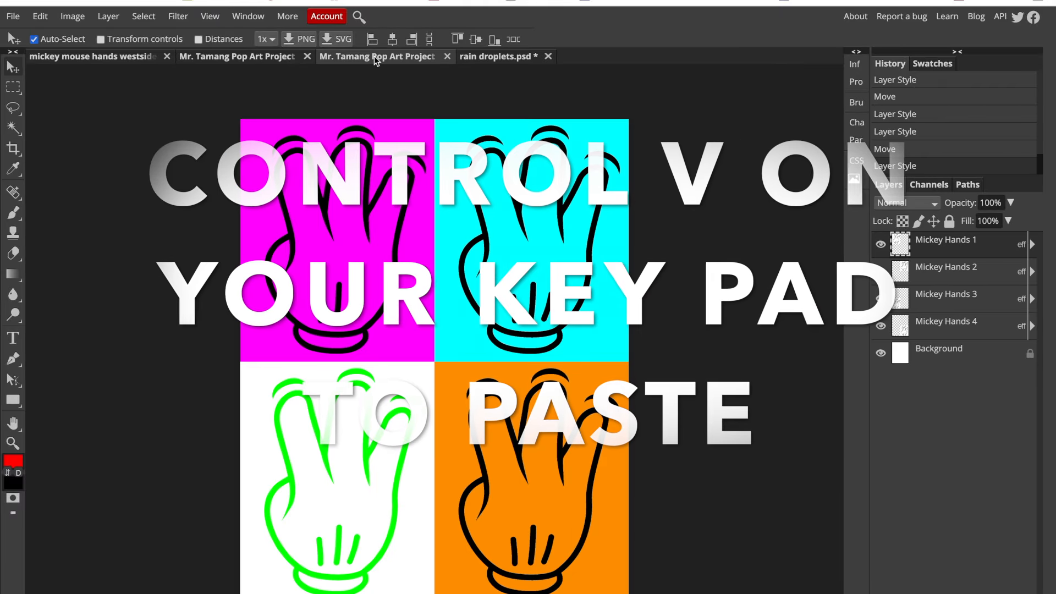
key("ctrl+v")
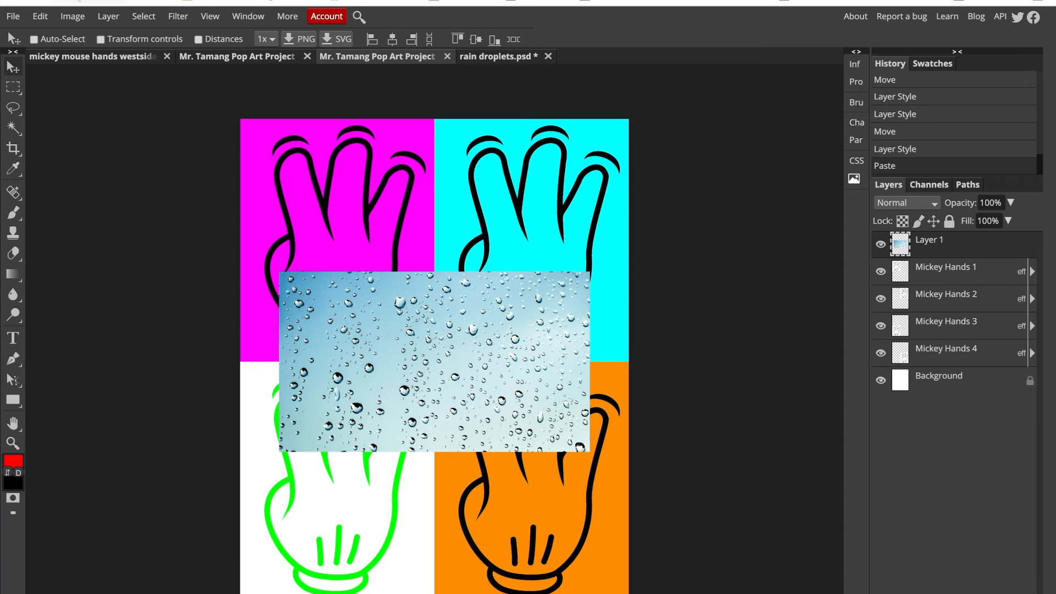
- Enlarge the pasted droplets layer to about 302% with Free Transform and position it to cover the whole page
left_click(40, 16)
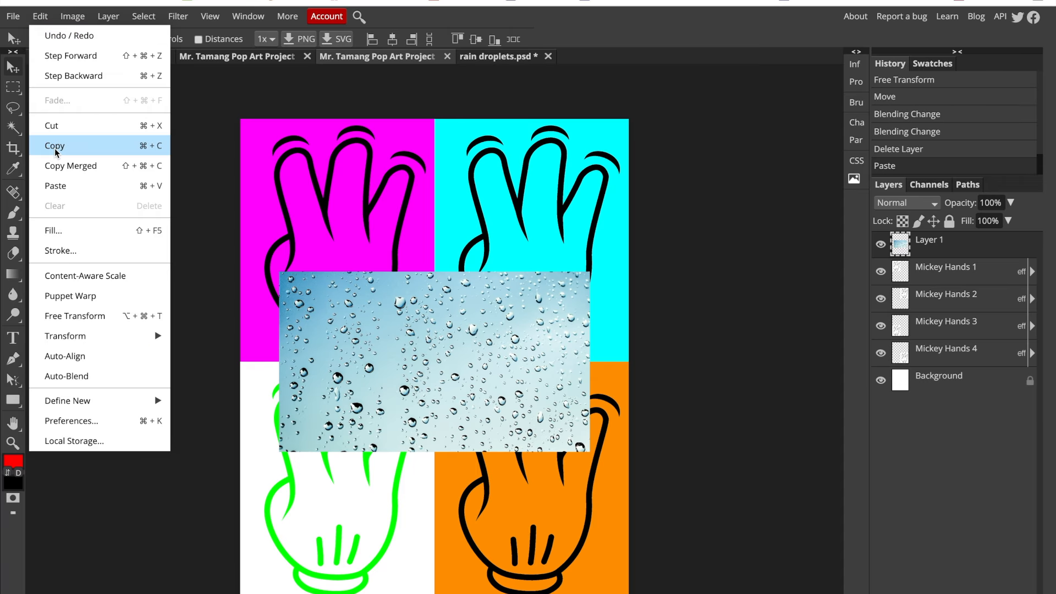
left_click(72, 316)
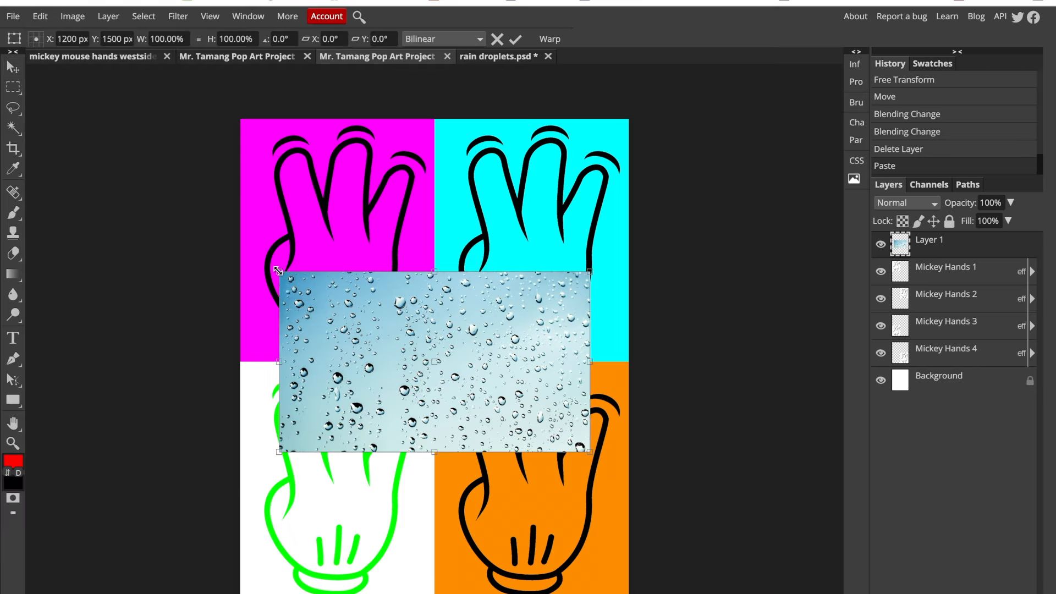
left_click_drag(278, 270, 1, 38)
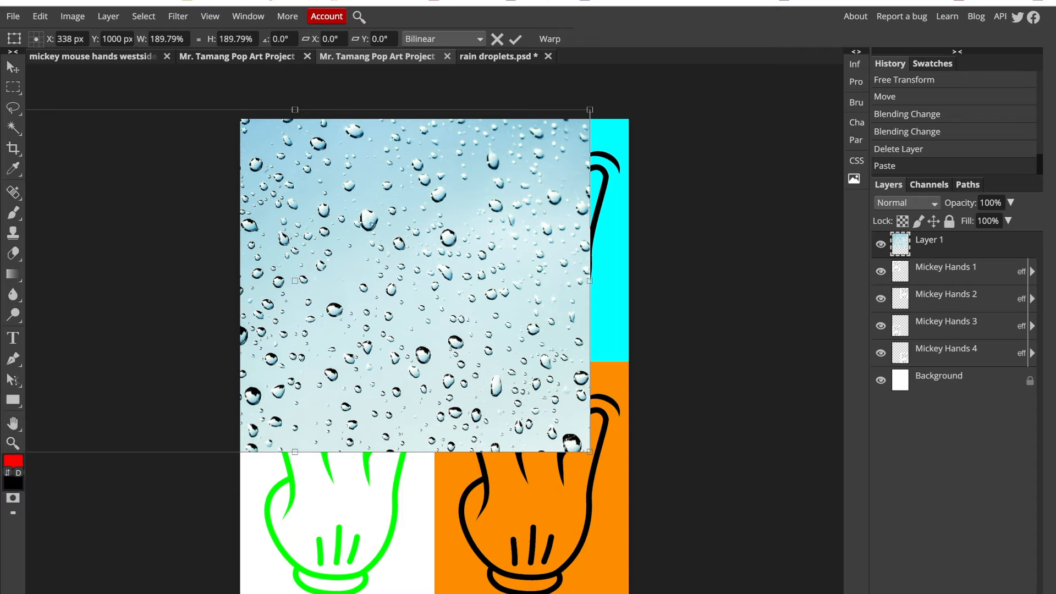
left_click_drag(590, 451, 934, 593)
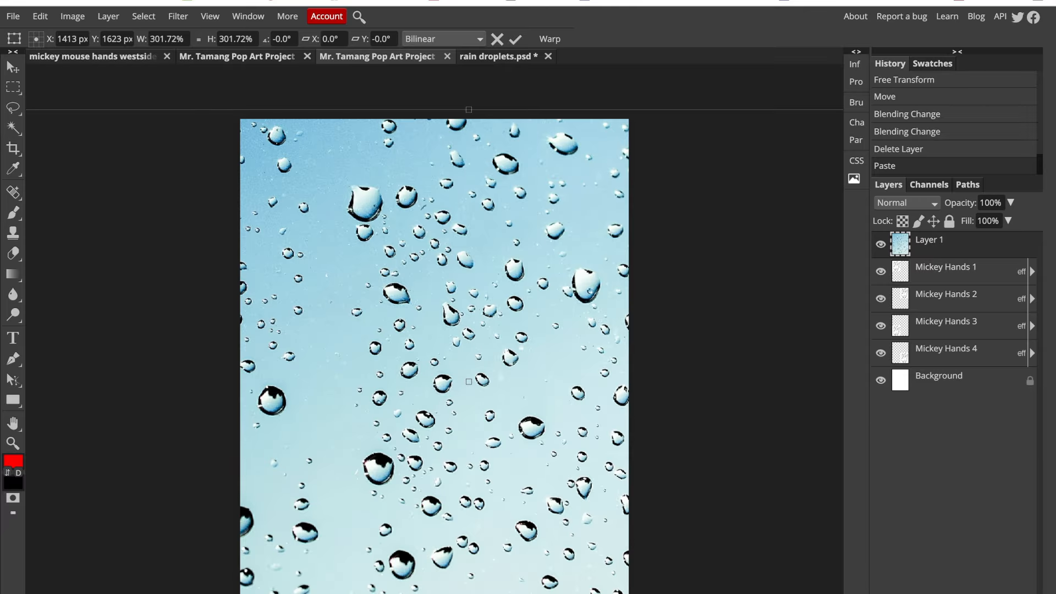
key("Return")
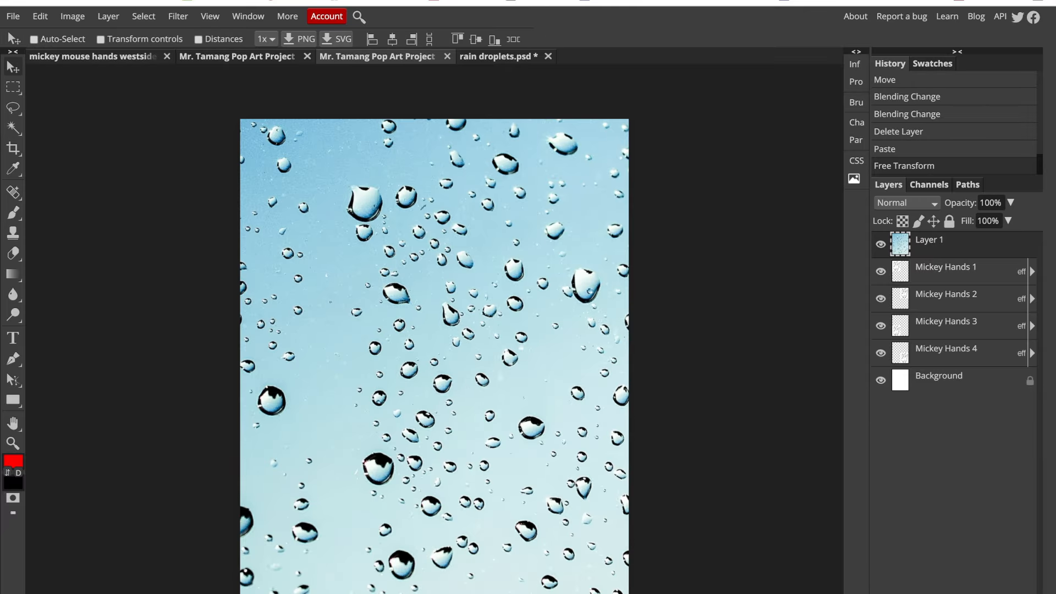
mouse_move(484, 370)
left_mouse_down()
mouse_move(481, 420)
mouse_move(472, 347)
mouse_move(472, 357)
left_mouse_up()
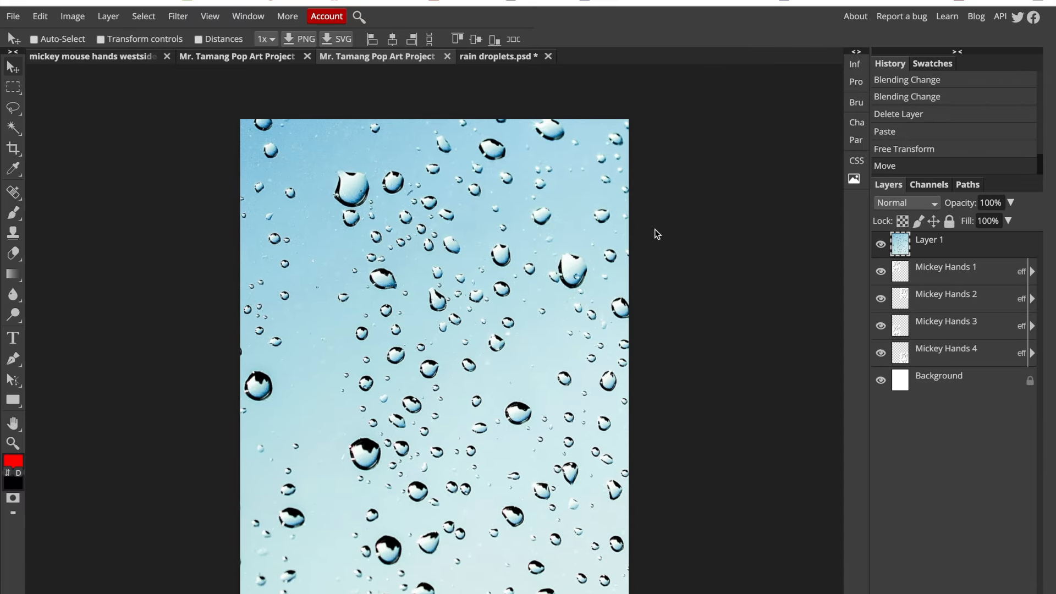
- Set the droplets layer's blend mode to Multiply and flatten the image
left_click(908, 204)
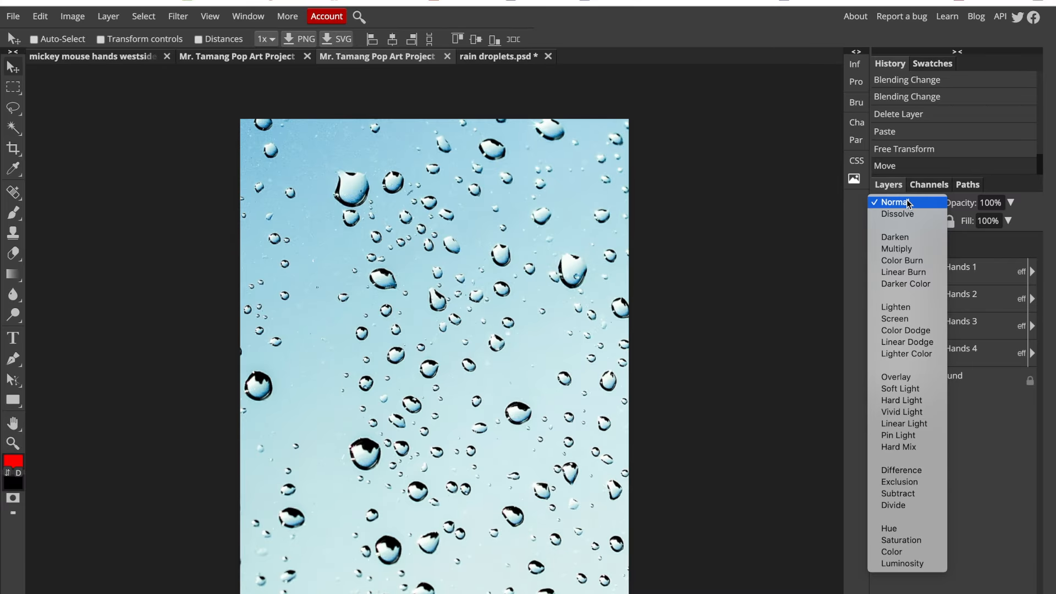
left_click(914, 249)
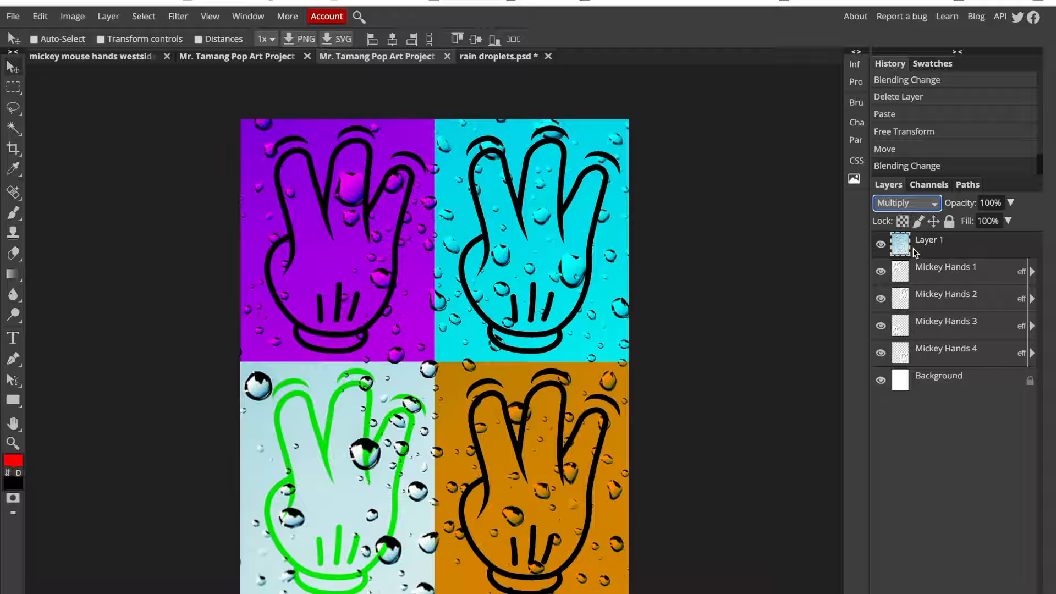
left_click(107, 16)
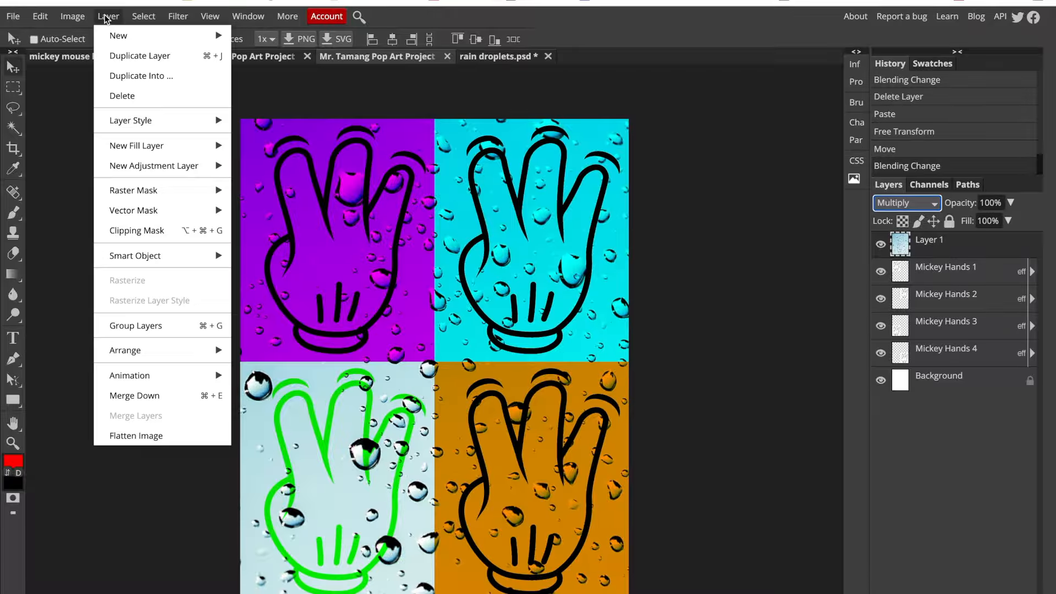
left_click(139, 436)
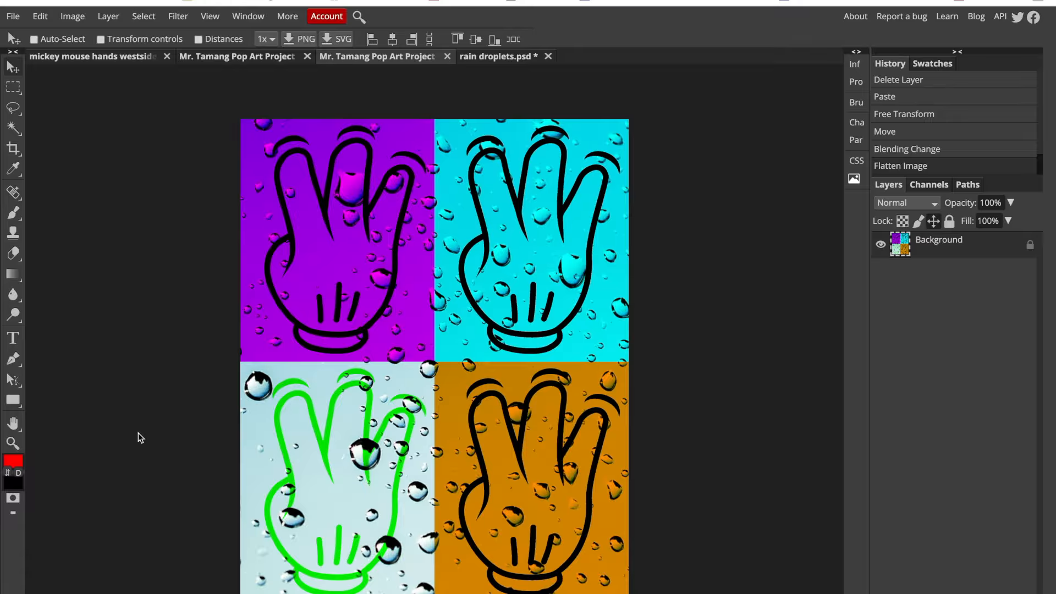
- Apply a Hue/Saturation adjustment to the flattened image with Hue 160, Saturation 47 and Lightness 7
left_click(67, 19)
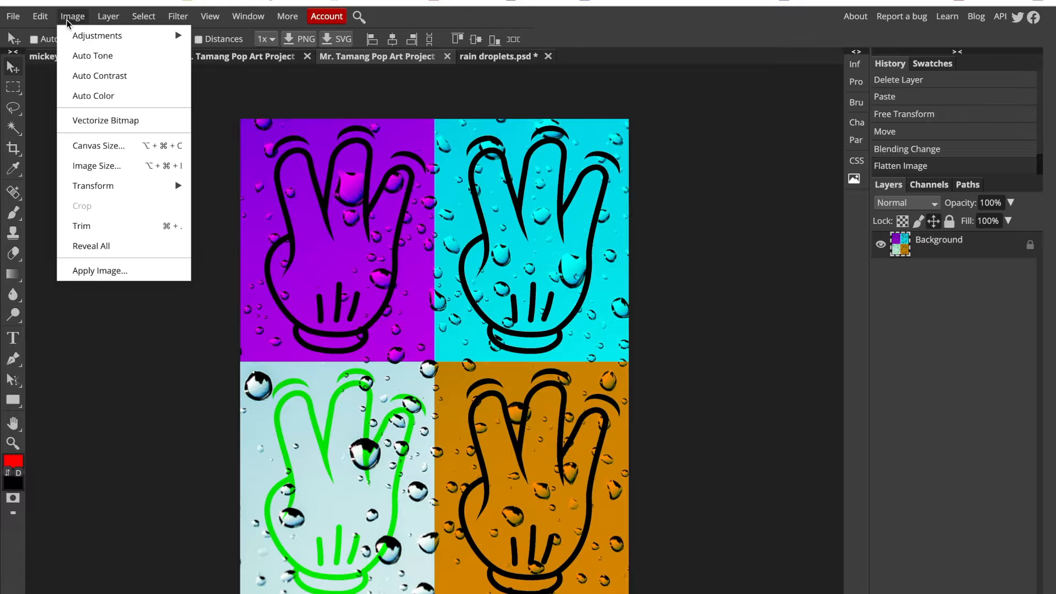
mouse_move(71, 38)
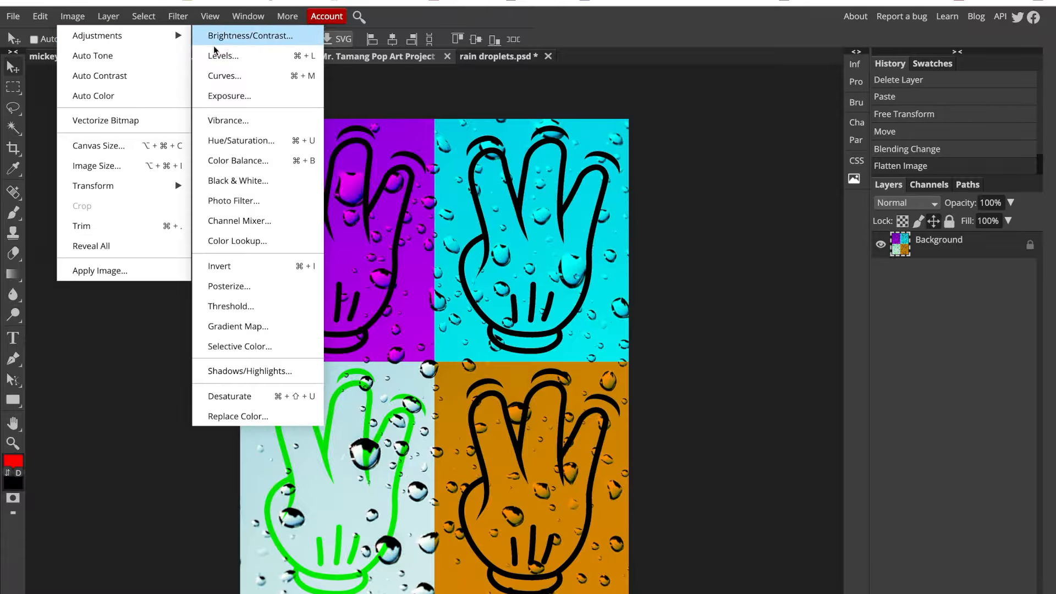
left_click(233, 141)
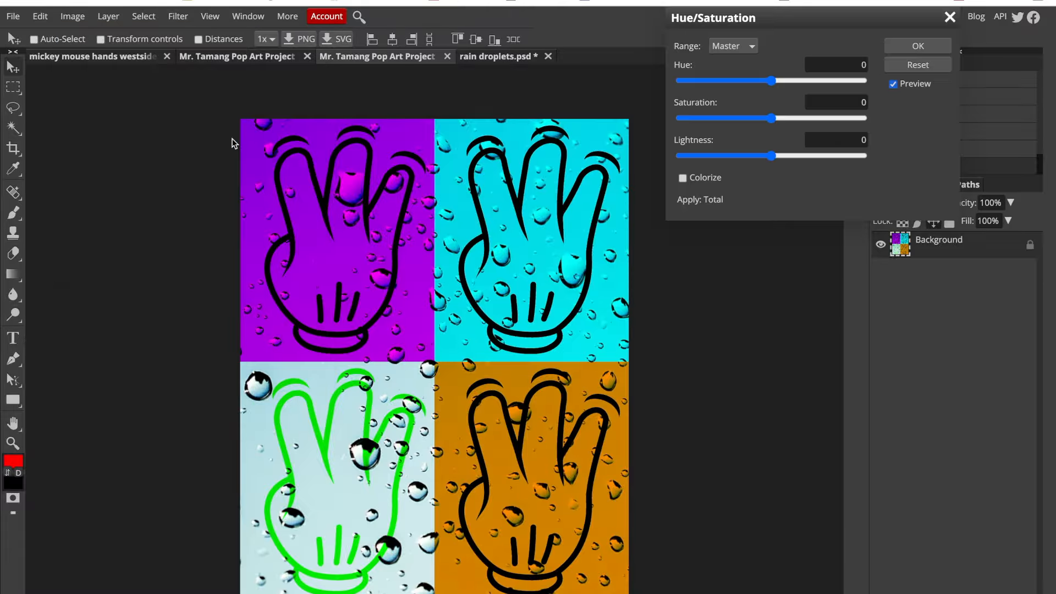
left_click_drag(772, 80, 854, 126)
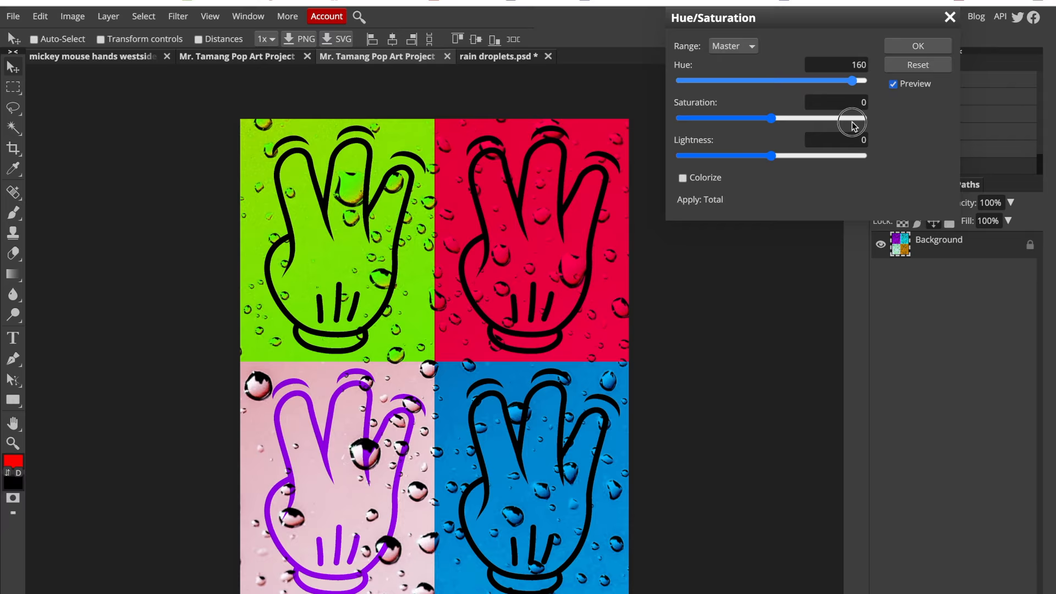
mouse_move(774, 158)
left_mouse_down()
mouse_move(738, 153)
mouse_move(804, 152)
mouse_move(778, 156)
left_mouse_up()
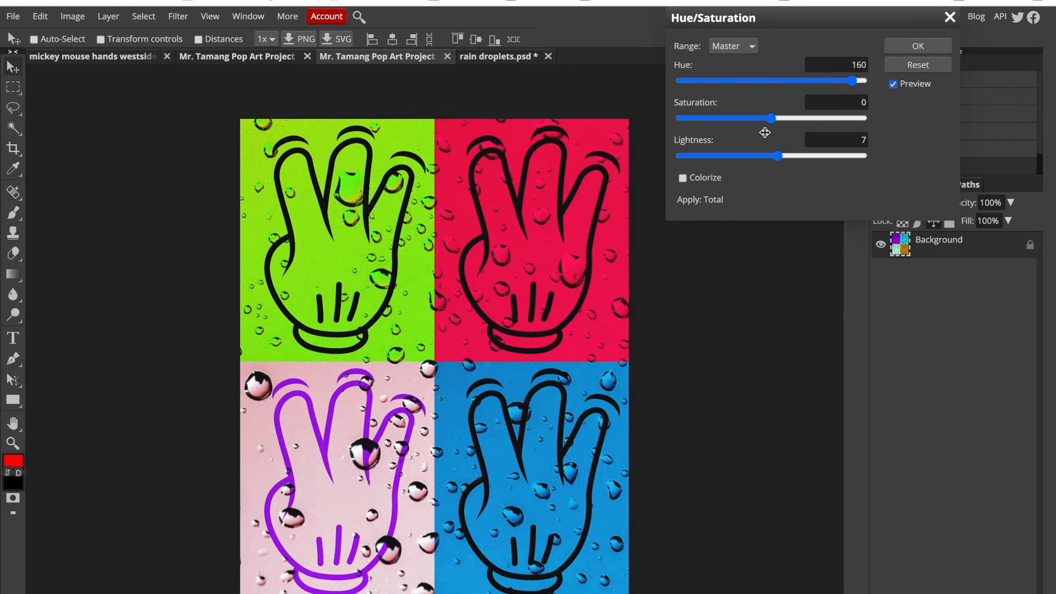
left_click_drag(771, 119, 814, 119)
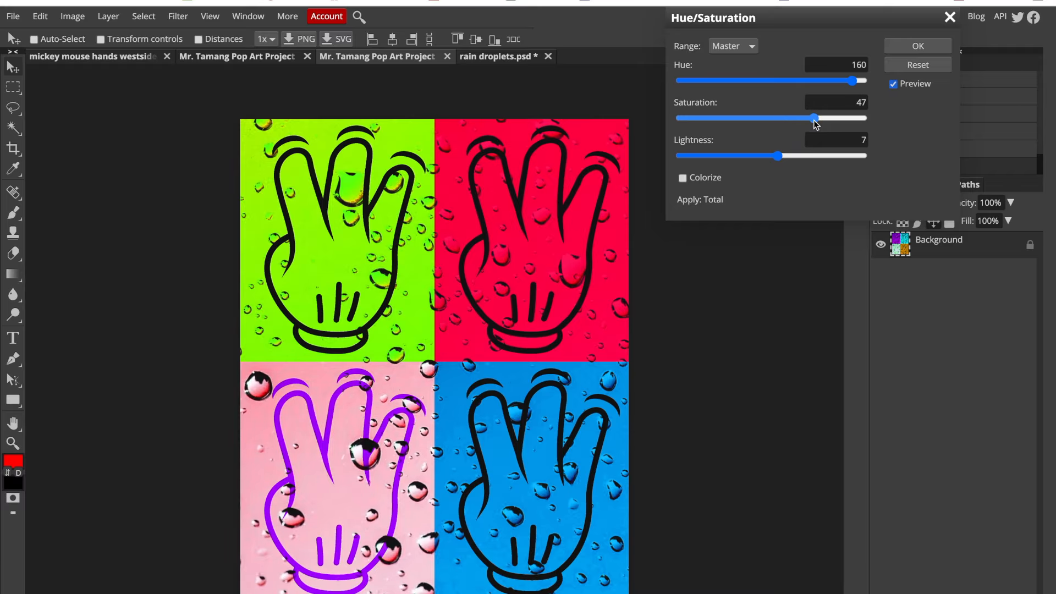
left_click(897, 47)
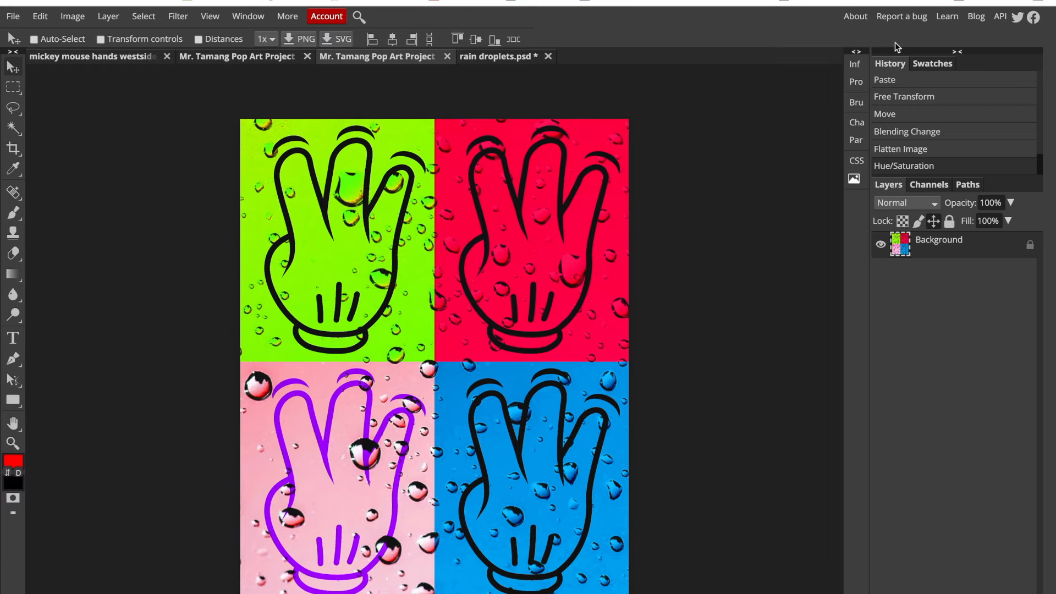
- Save the recolored pop art project as a PSD file
left_click(13, 16)
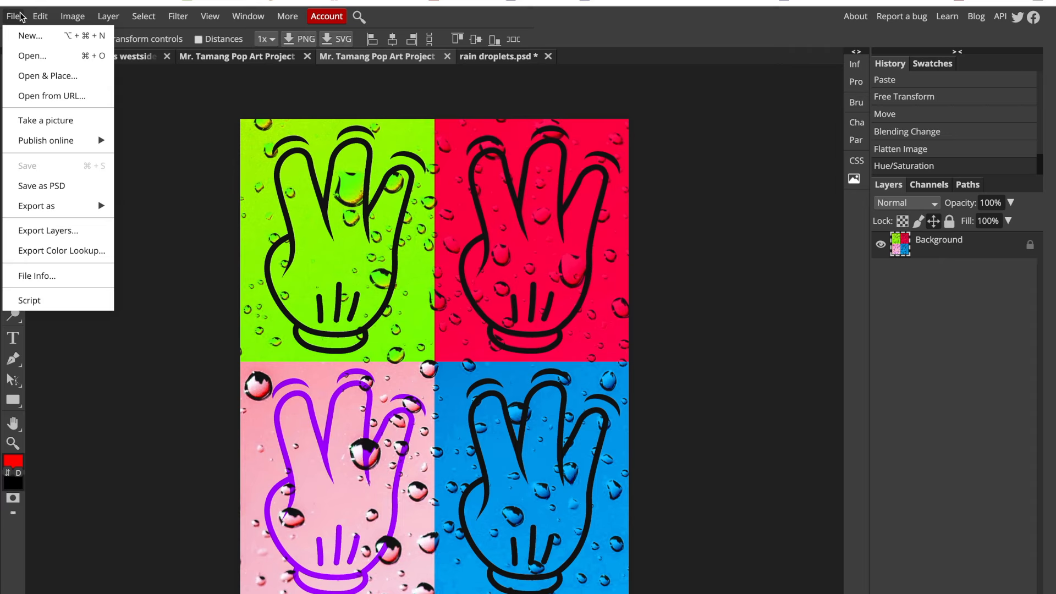
left_click(52, 187)
scroll(50, 186, "down", 1)
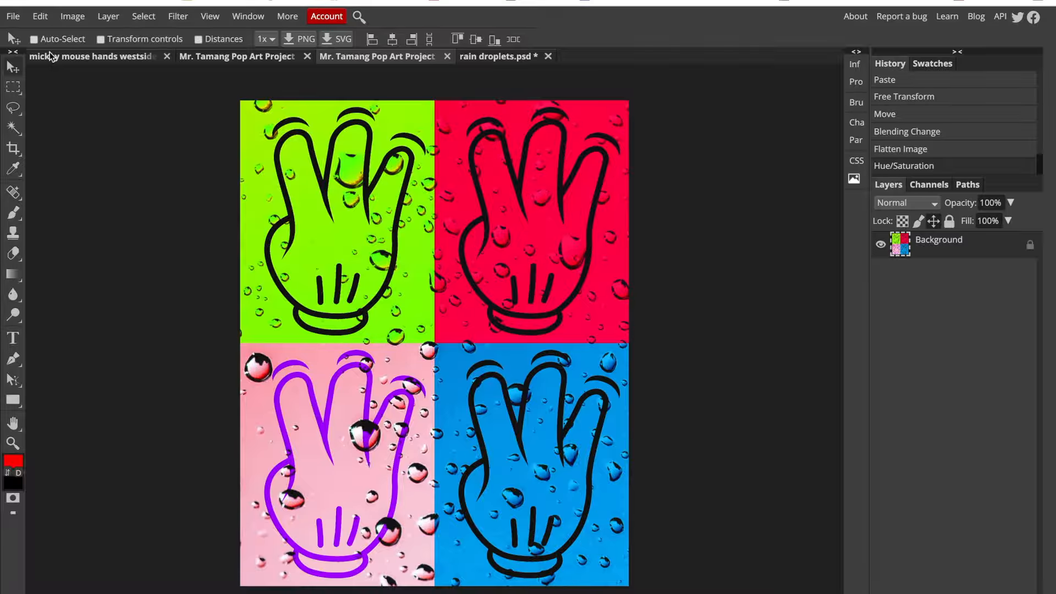
- Apply a second Hue/Saturation adjustment to the image with Saturation 36, leaving Hue and Lightness at 0
left_click(73, 17)
mouse_move(81, 38)
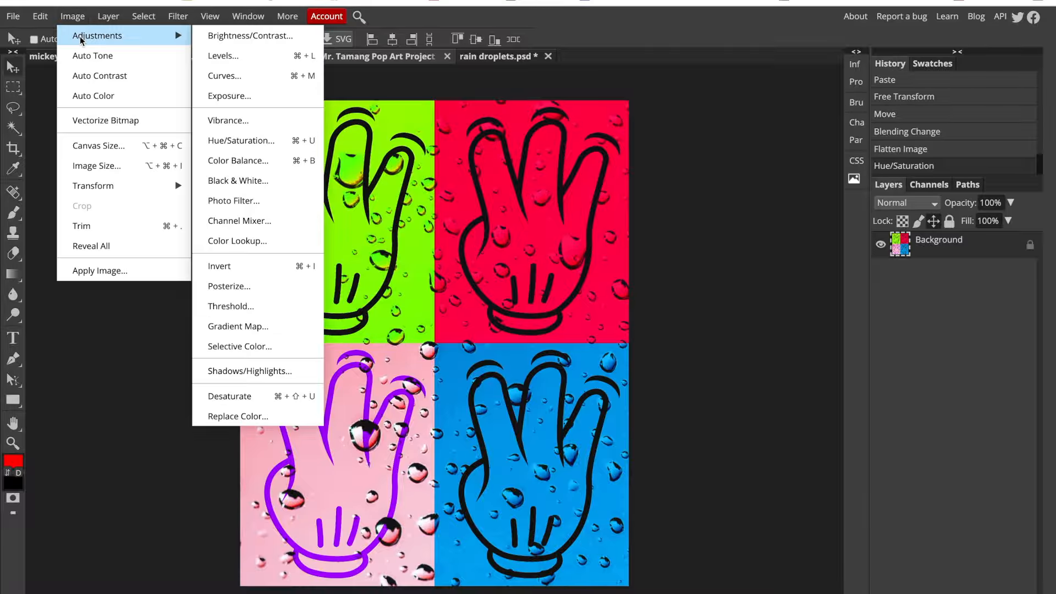
left_click(245, 142)
left_click_drag(772, 81, 806, 127)
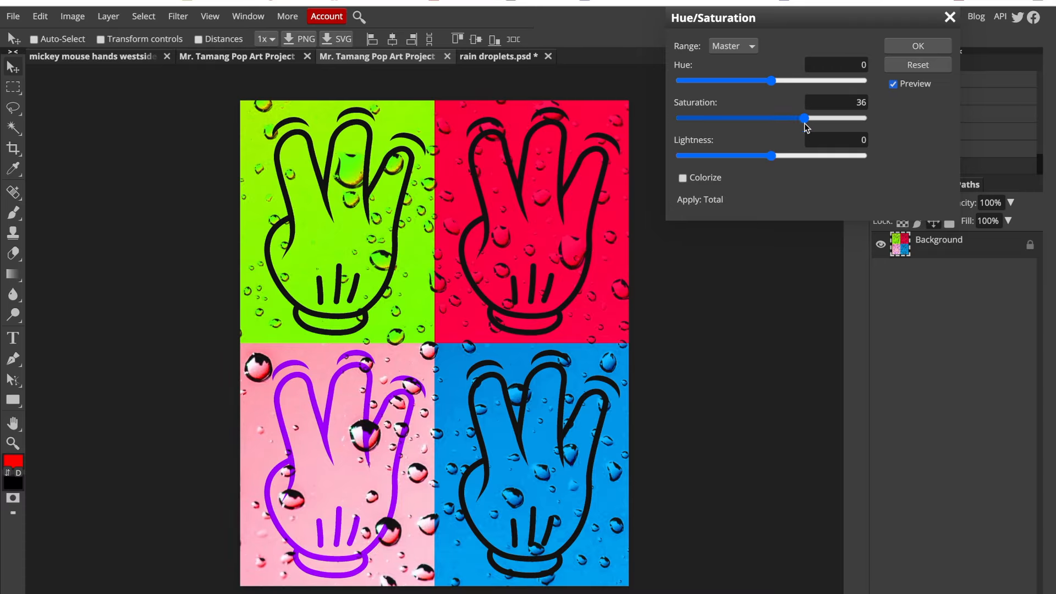
left_click(908, 45)
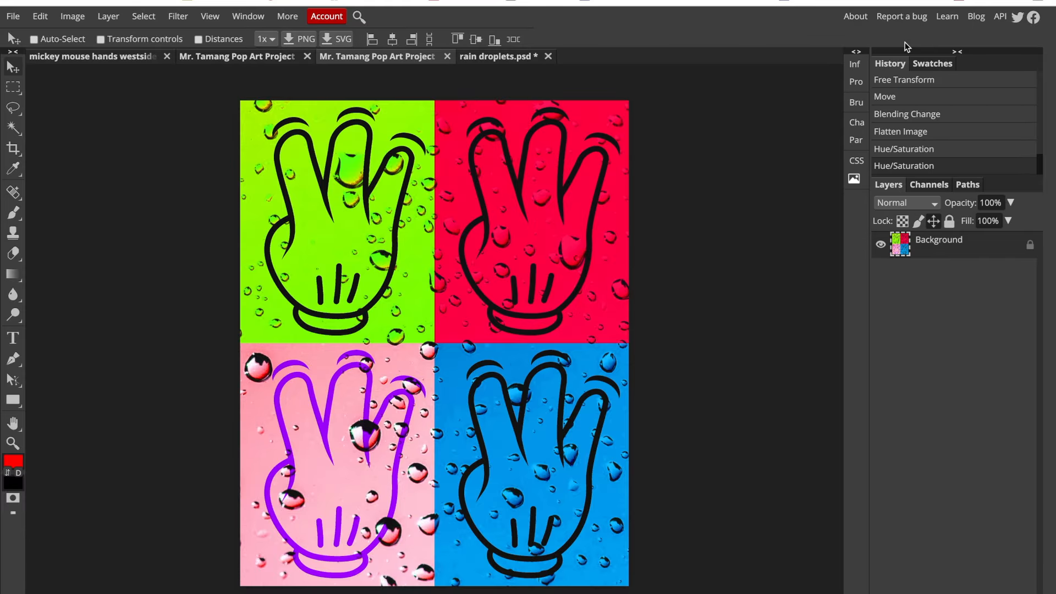